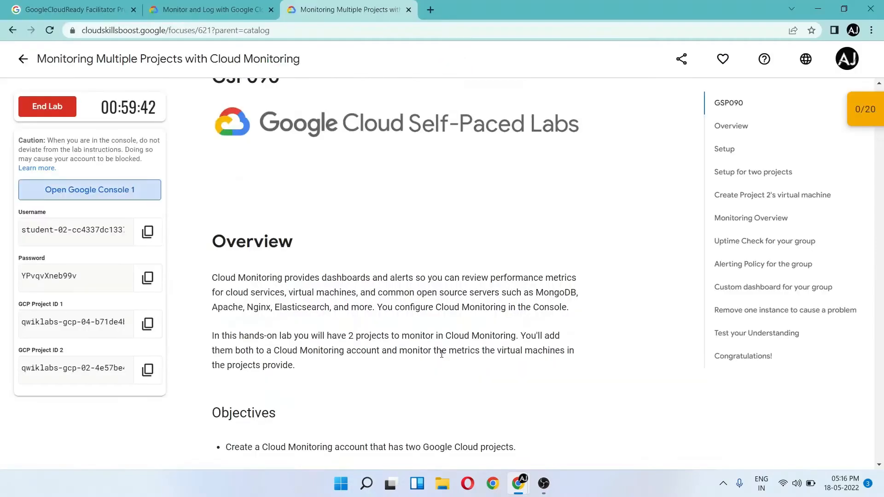
Read the lab instructions on setting up two projects and creating Project 2's virtual machine.
scroll(372, 340, down, 15)
scroll(373, 340, down, 19)
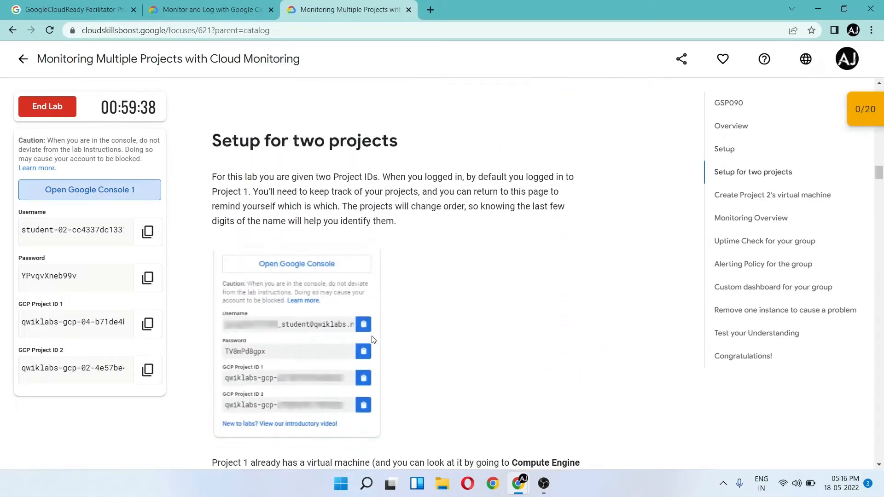
scroll(372, 339, down, 5)
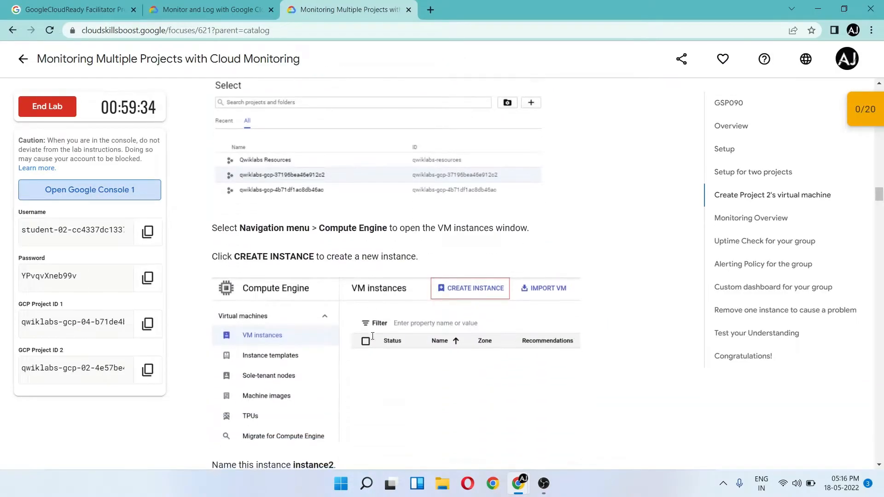
scroll(372, 339, up, 8)
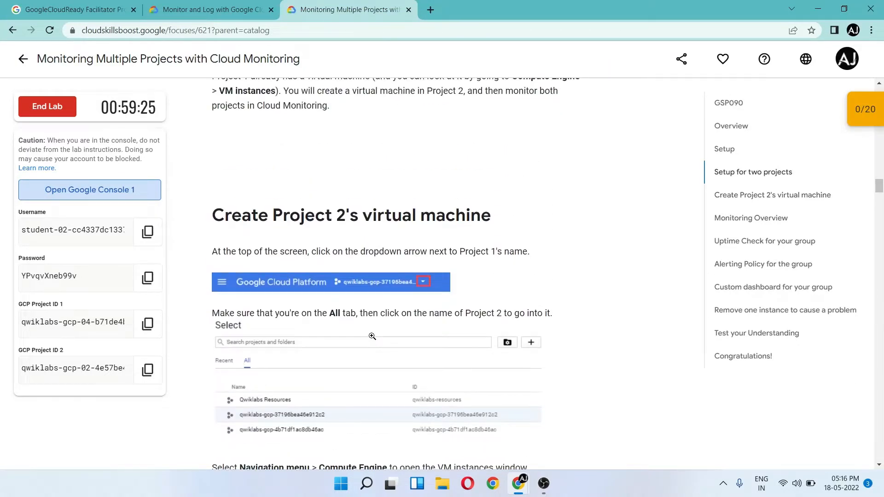
scroll(372, 337, down, 2)
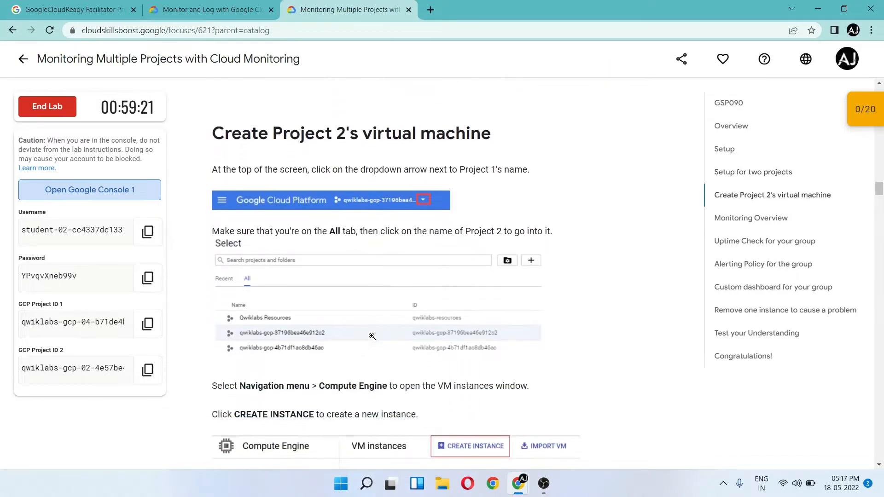
scroll(372, 337, down, 1)
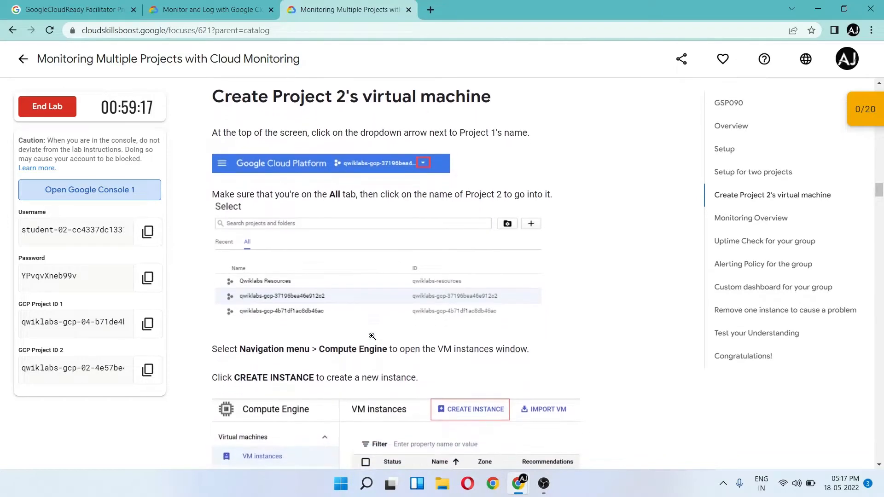
scroll(372, 336, down, 10)
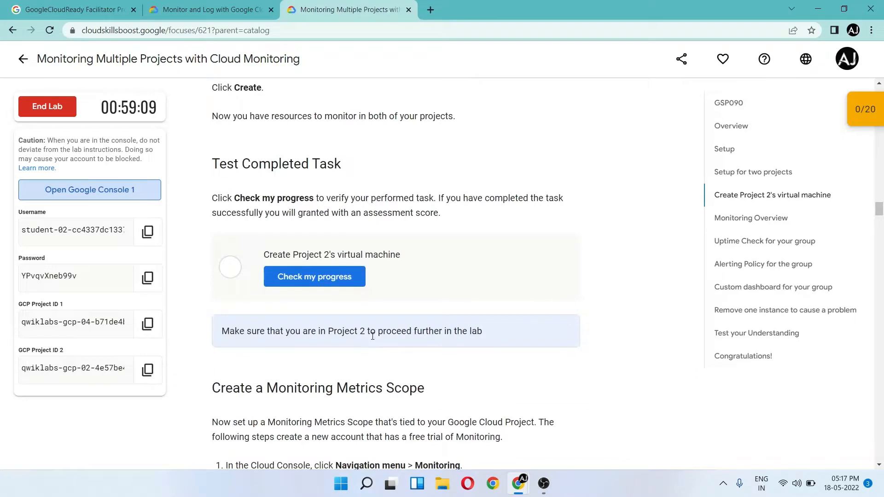
scroll(372, 338, down, 2)
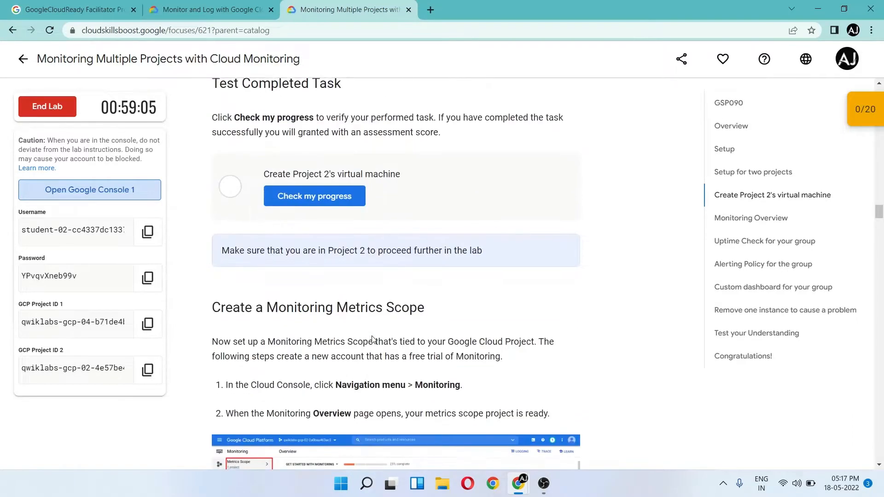
scroll(372, 339, up, 8)
Select the instance name instance2 in the lab instructions and switch to the Google Cloud console.
double_click(312, 322)
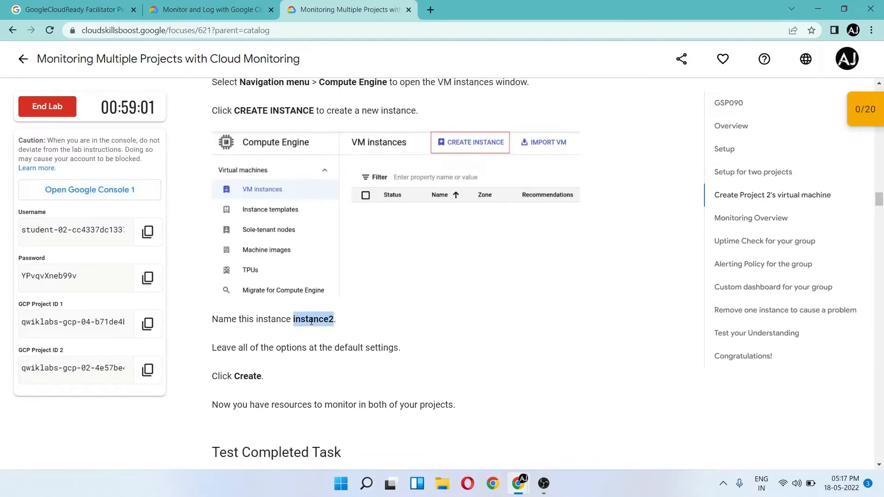
key(alt+Tab)
key(alt+Tab)
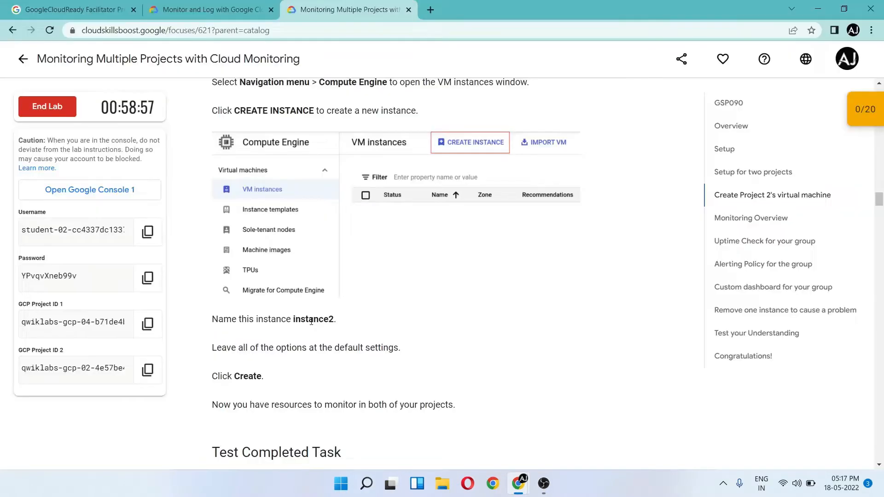
key(alt+Tab)
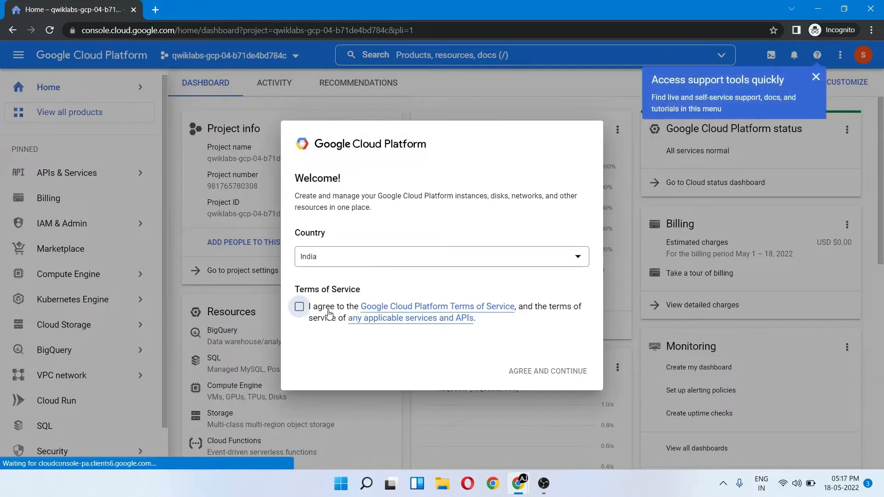
Agree to the Google Cloud Platform Terms of Service and dismiss the support tools tip.
click(299, 306)
click(554, 377)
click(817, 77)
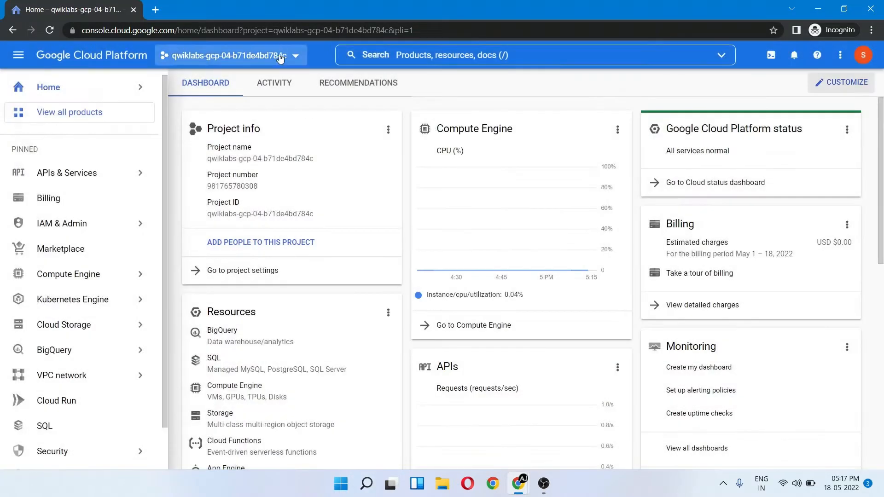
Switch the console to project qwiklabs-gcp-02-4e57be480e54.
click(264, 56)
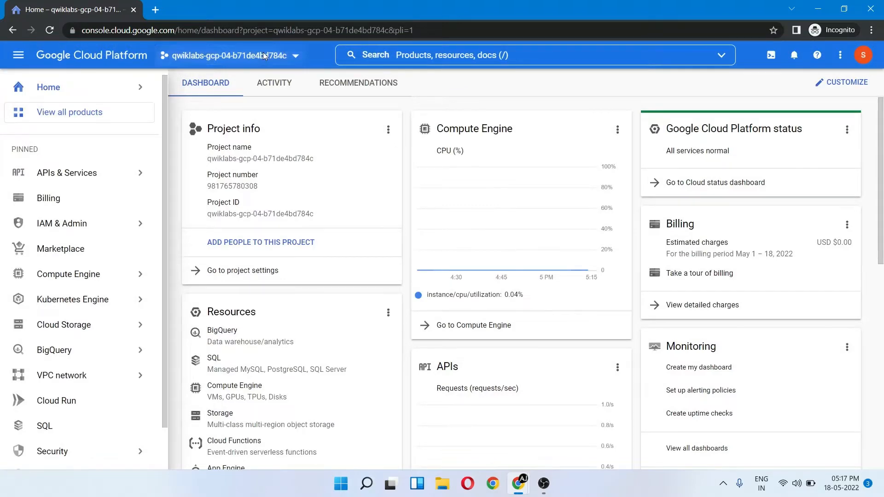
click(351, 169)
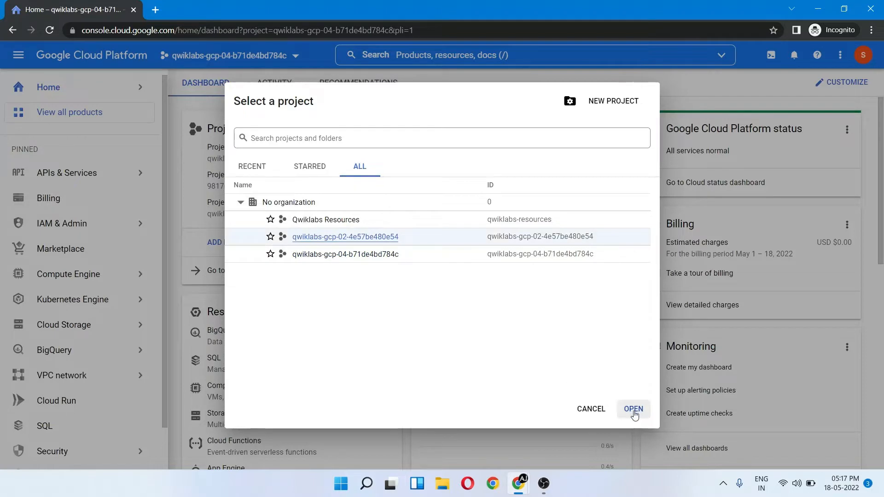
click(634, 410)
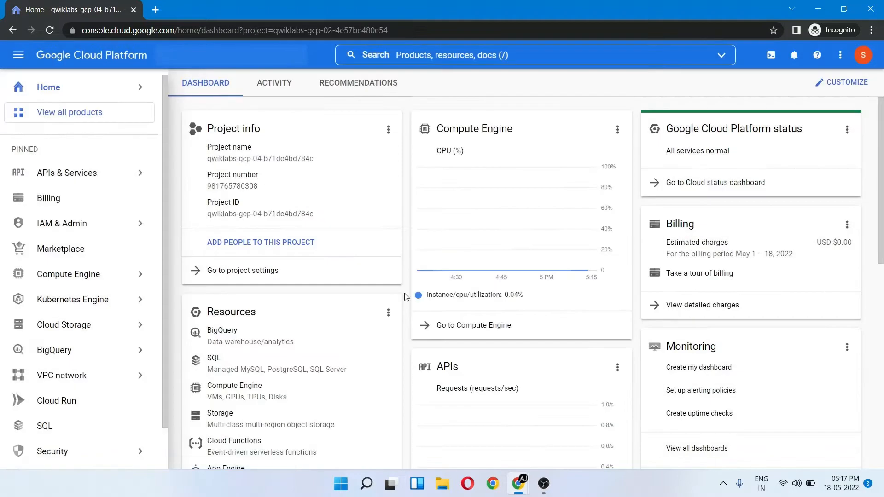
Go to the Compute Engine VM instances, start a new instance and close the tutorial pane.
click(80, 276)
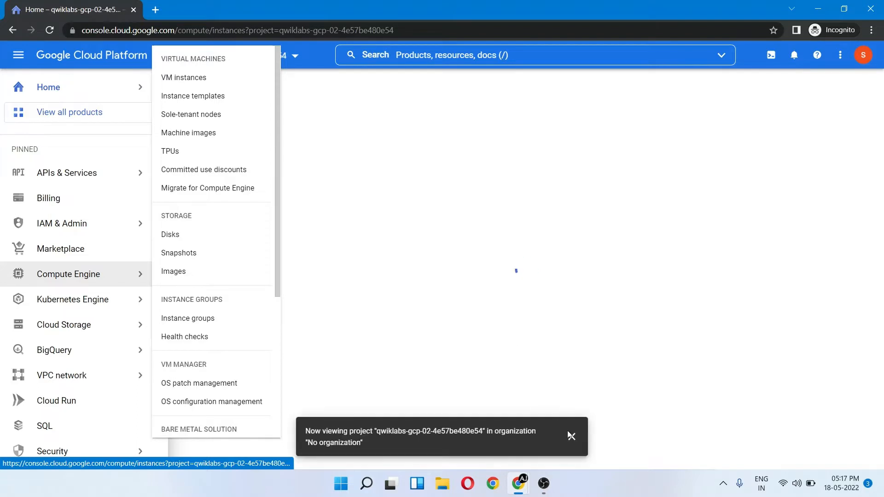
click(571, 436)
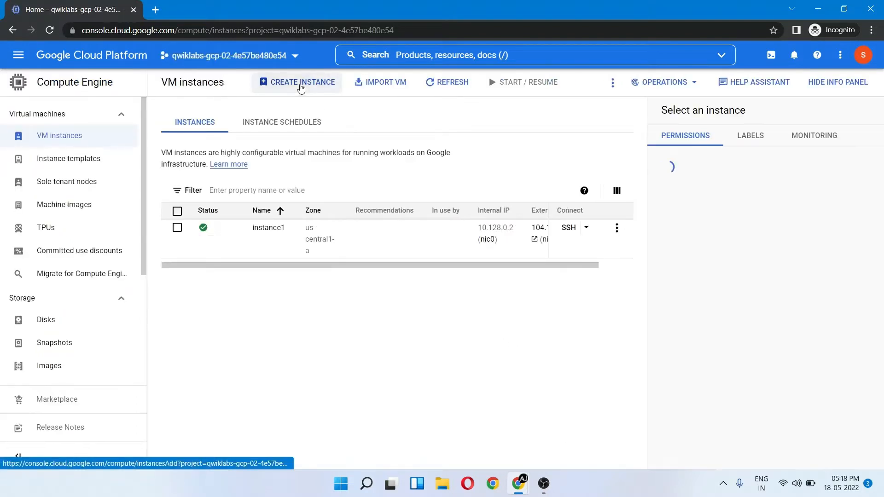
click(301, 88)
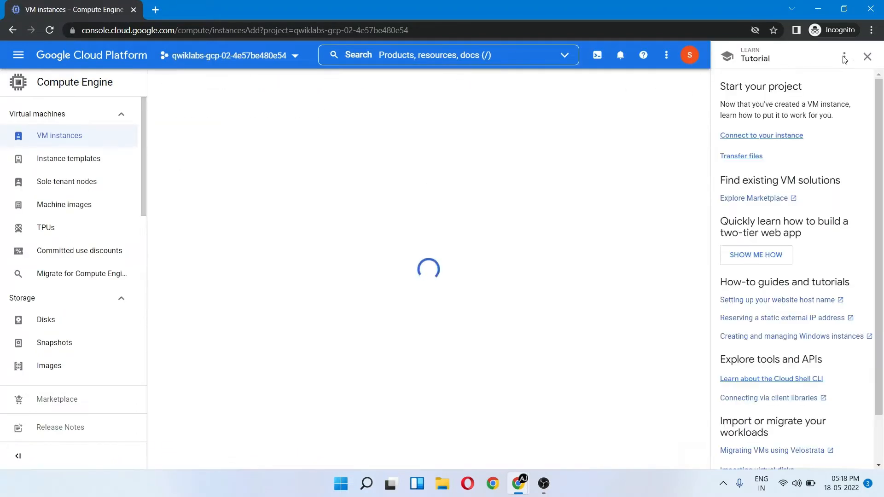
click(868, 56)
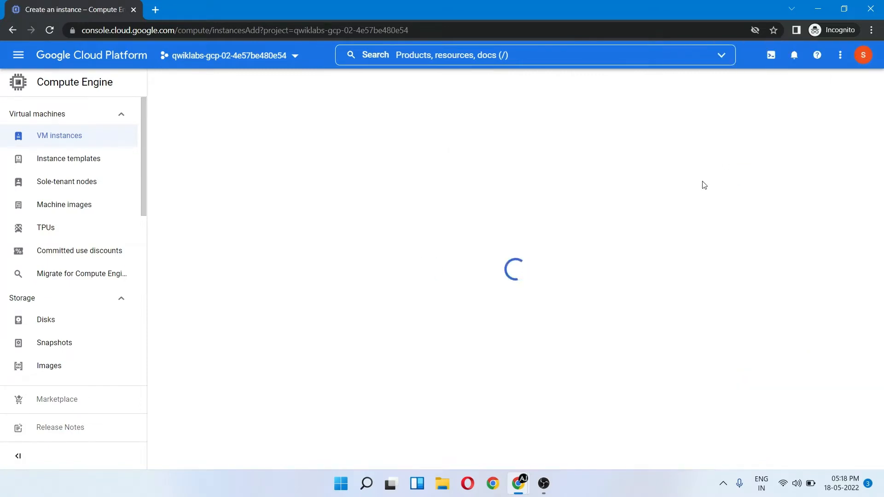
Name the new VM instance2, leave all other options at their defaults and create it.
click(360, 129)
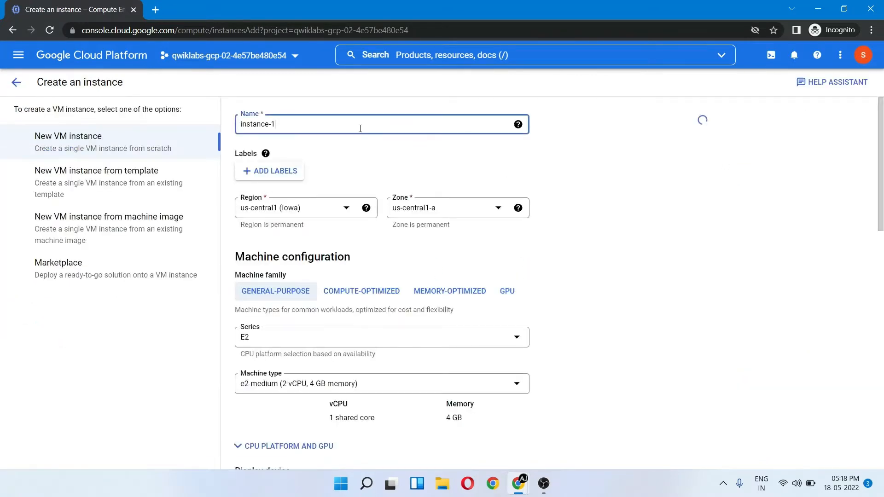
key(alt+Tab)
scroll(364, 231, down, 5)
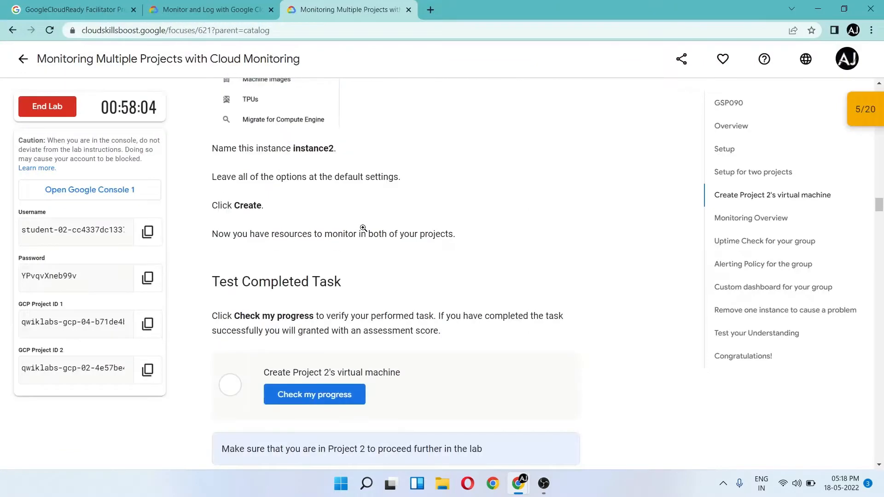
key(alt+Tab)
scroll(244, 436, down, 5)
scroll(245, 435, down, 8)
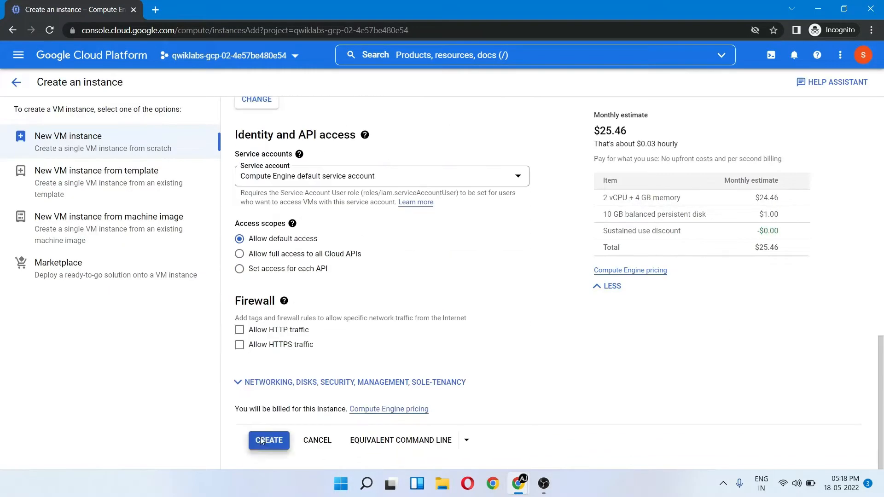
click(261, 440)
Consult the lab's Monitoring Metrics Scope instructions, then find and open Monitoring in the console.
key(alt+Tab)
scroll(317, 390, down, 10)
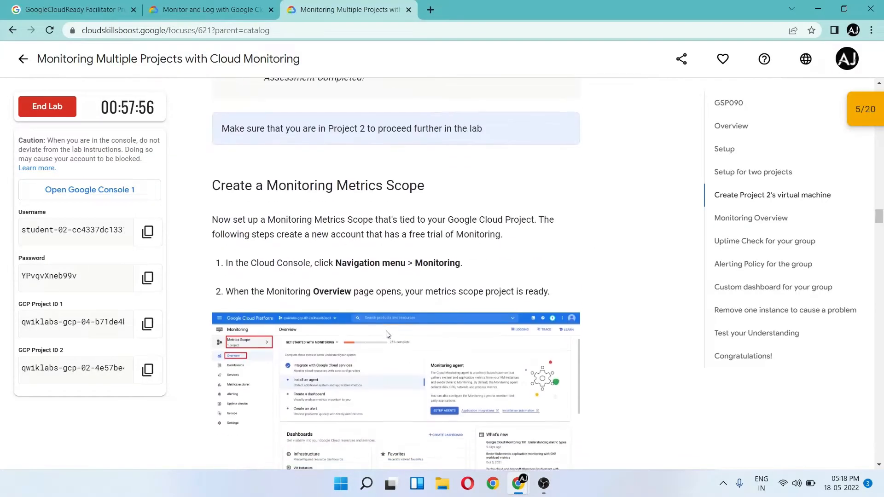
scroll(360, 291, down, 4)
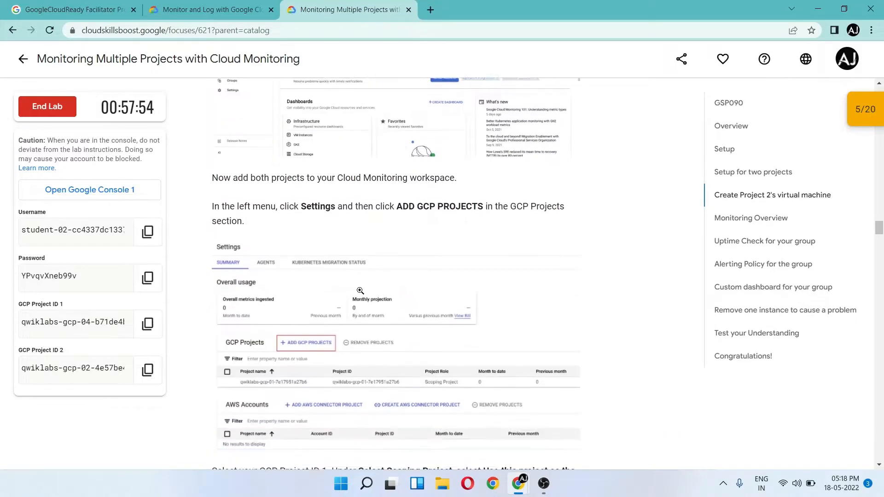
scroll(360, 291, up, 1)
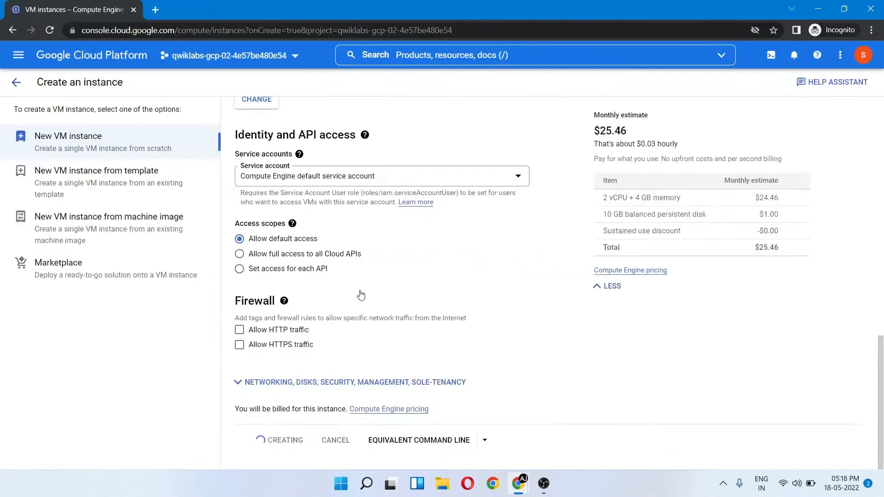
click(415, 56)
text(mo)
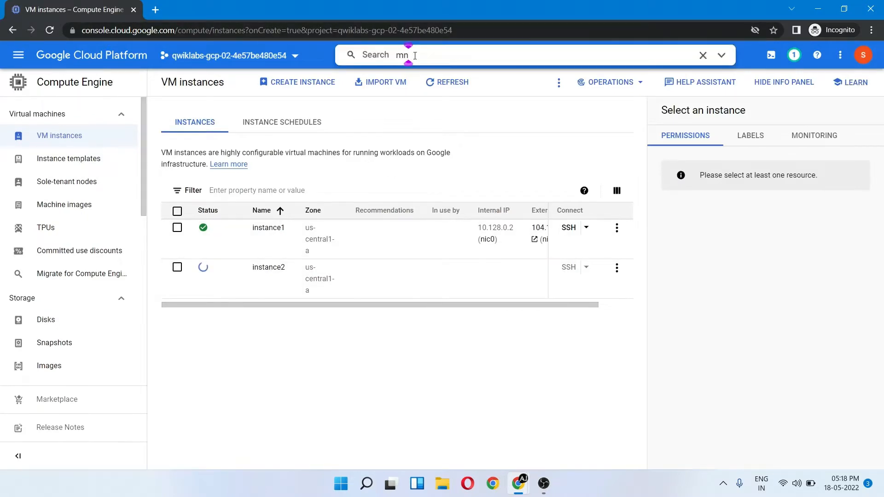
text(n)
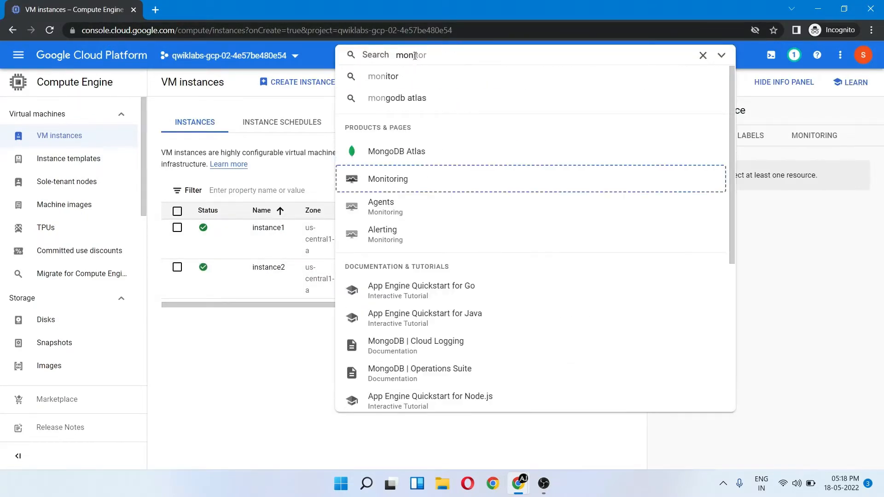
key(Return)
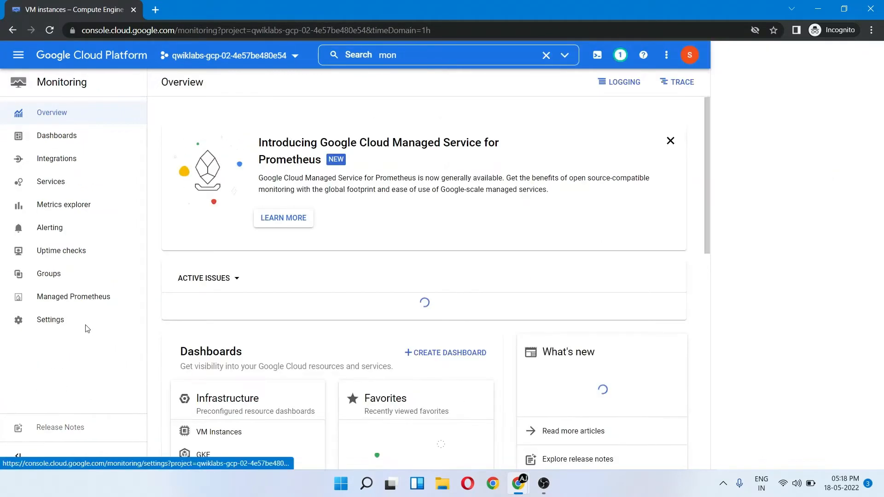
Go to the Monitoring settings, dismiss the navigation tip and start adding GCP projects.
click(87, 328)
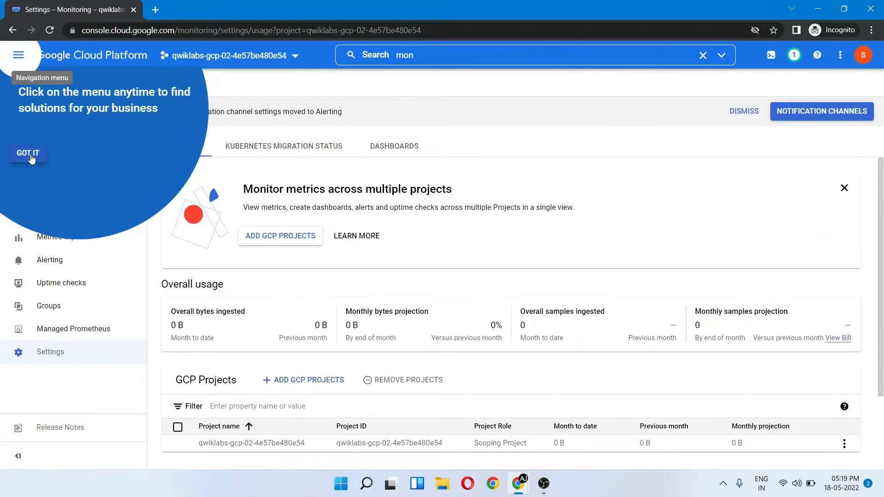
click(31, 156)
click(276, 235)
Following the lab, add project qwiklabs-gcp-04-b71de4bd784c to the metrics scope, using the current project as the scoping project.
key(alt+Tab)
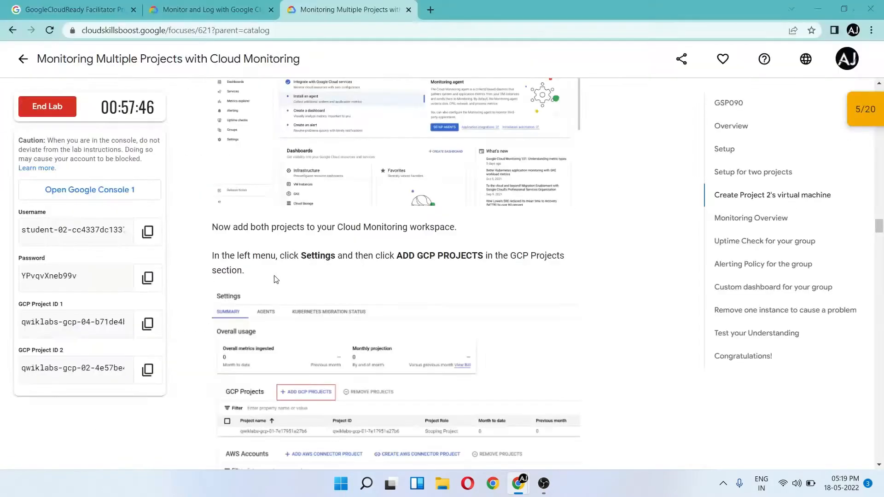
scroll(276, 280, down, 5)
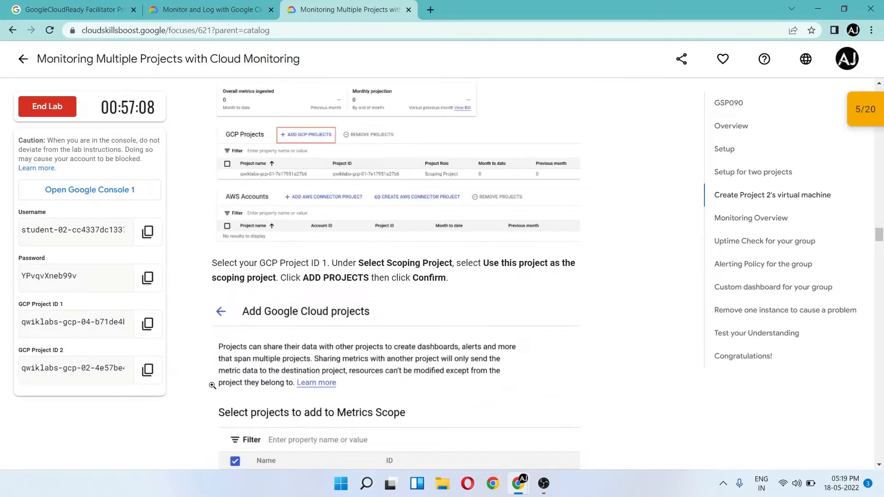
click(147, 325)
key(alt+Tab)
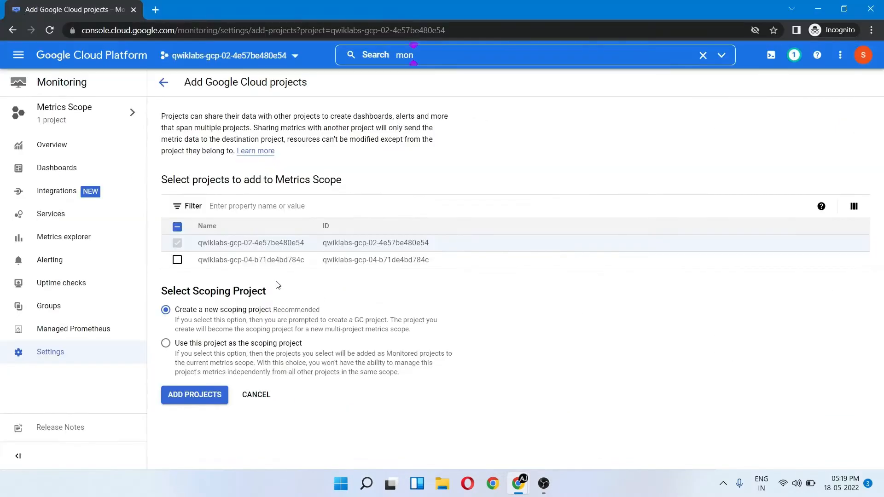
click(182, 265)
key(alt+Tab)
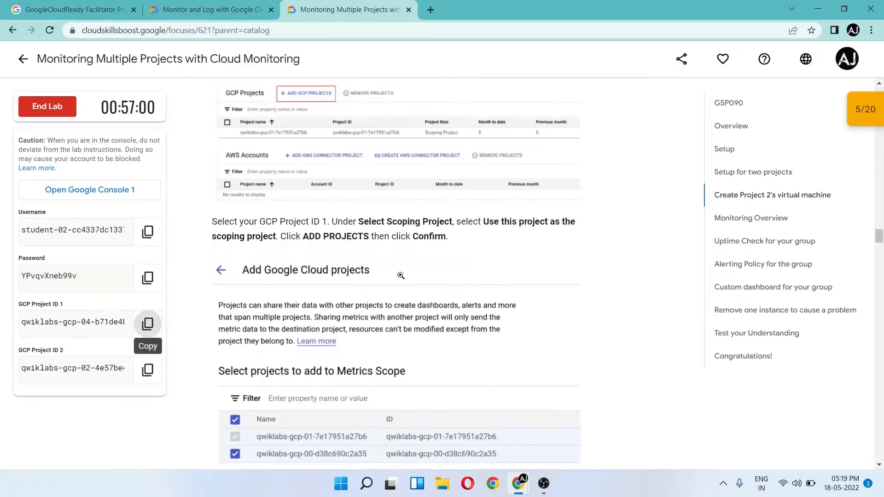
key(alt+Tab)
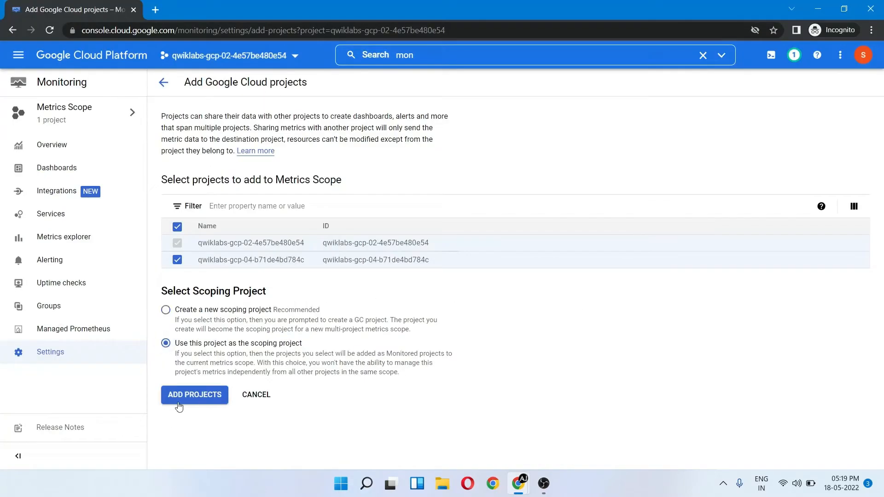
click(179, 405)
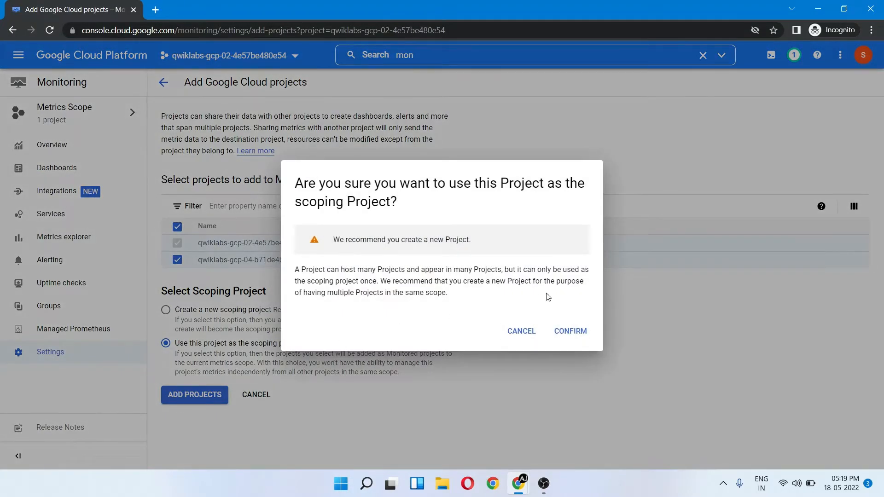
Review the lab's Add Google Cloud projects instructions, then try to confirm the current project as the scoping project.
key(alt+Tab)
scroll(477, 341, down, 9)
scroll(478, 341, up, 6)
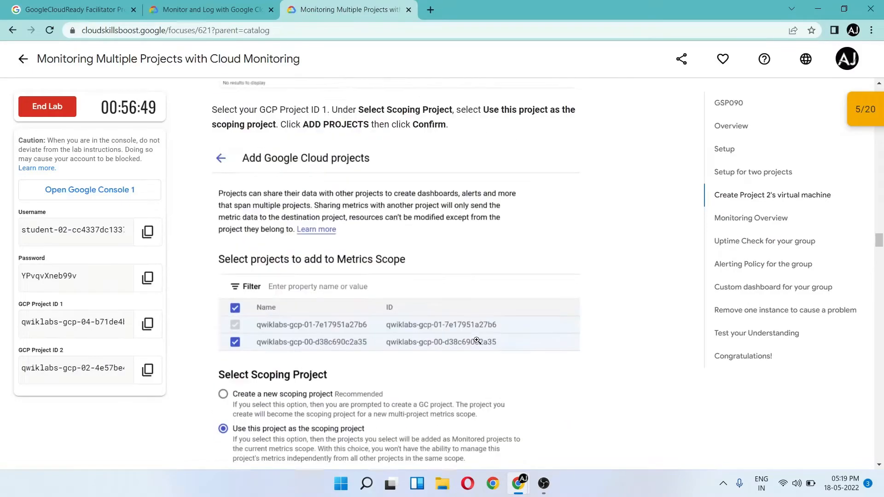
scroll(477, 341, up, 3)
key(alt+Tab)
click(570, 331)
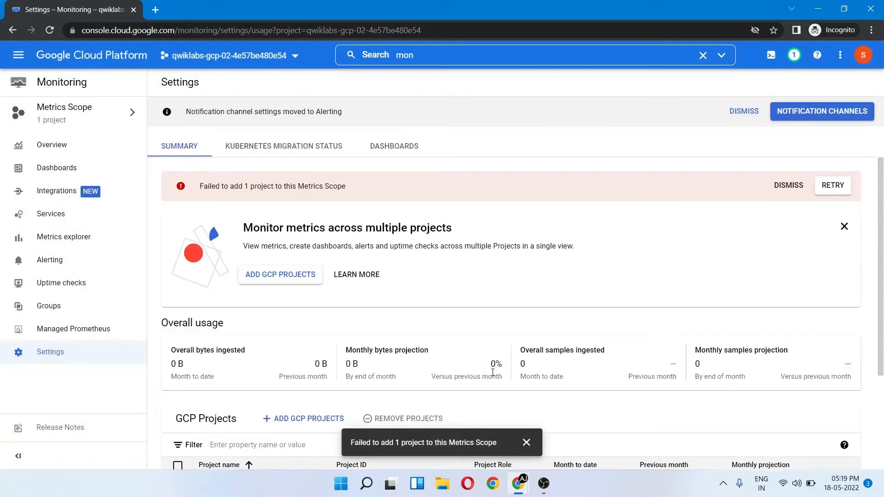
Recheck the lab instructions, then add project qwiklabs-gcp-04-b71de4bd784c to the metrics scope again, using the current project as the scoping project.
key(alt+Tab)
scroll(493, 373, down, 10)
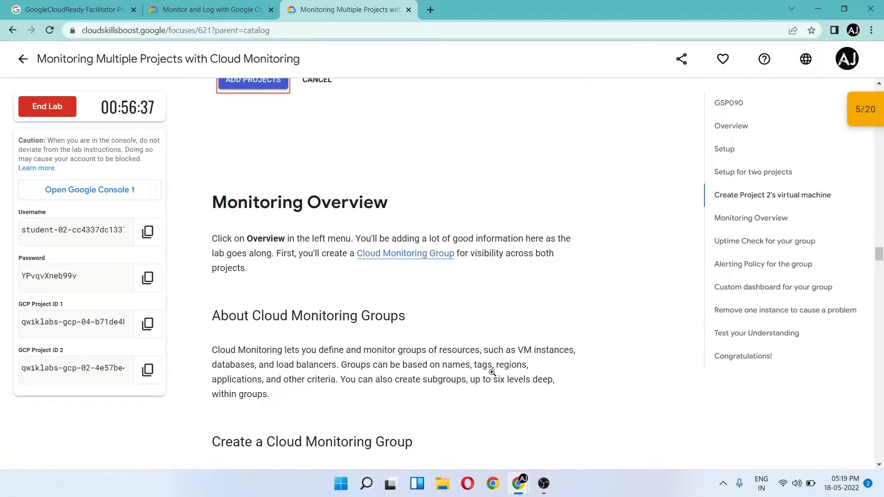
scroll(493, 373, up, 12)
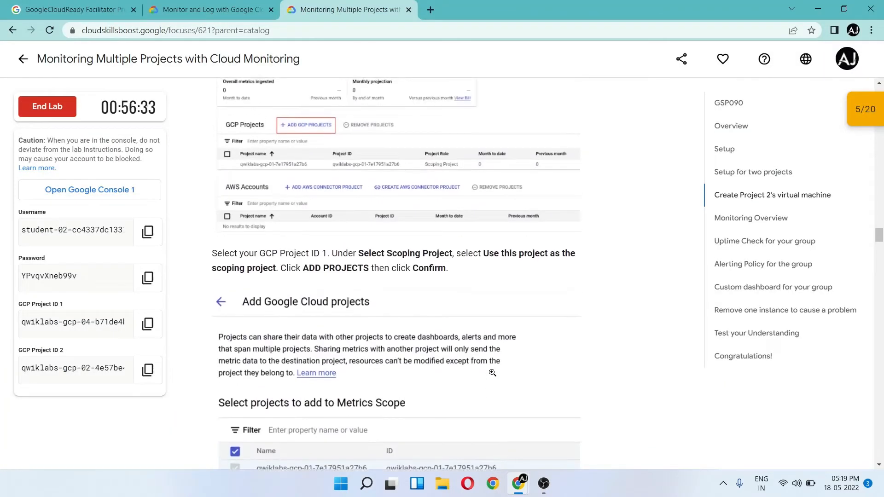
scroll(493, 373, up, 1)
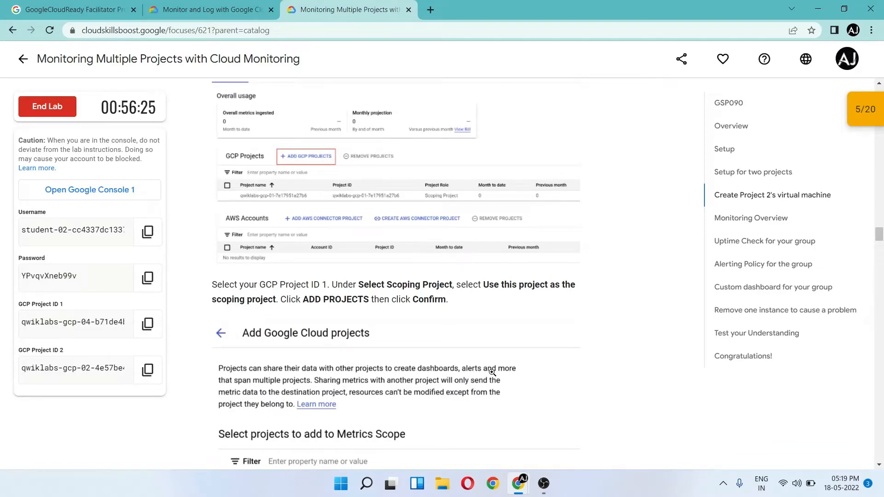
key(alt+Tab)
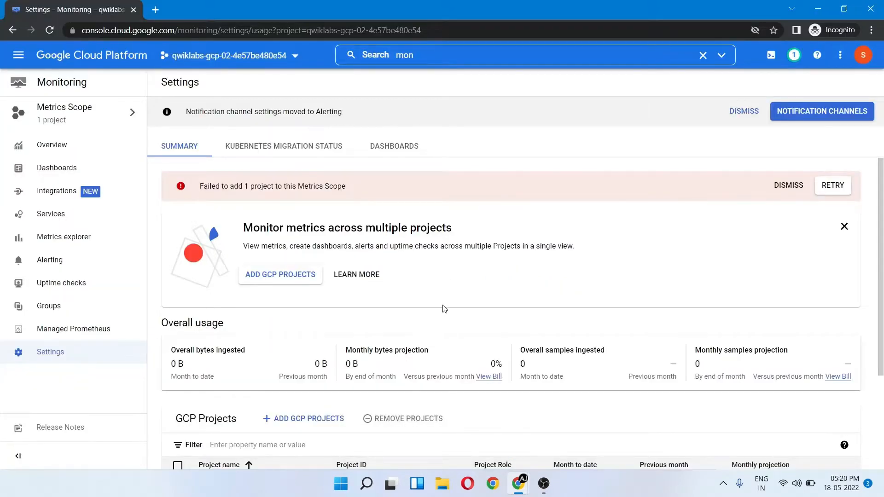
click(259, 280)
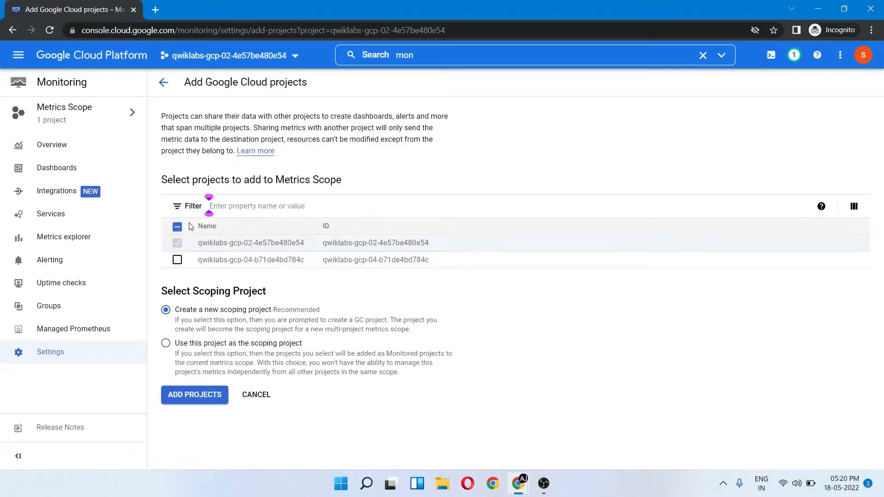
click(198, 396)
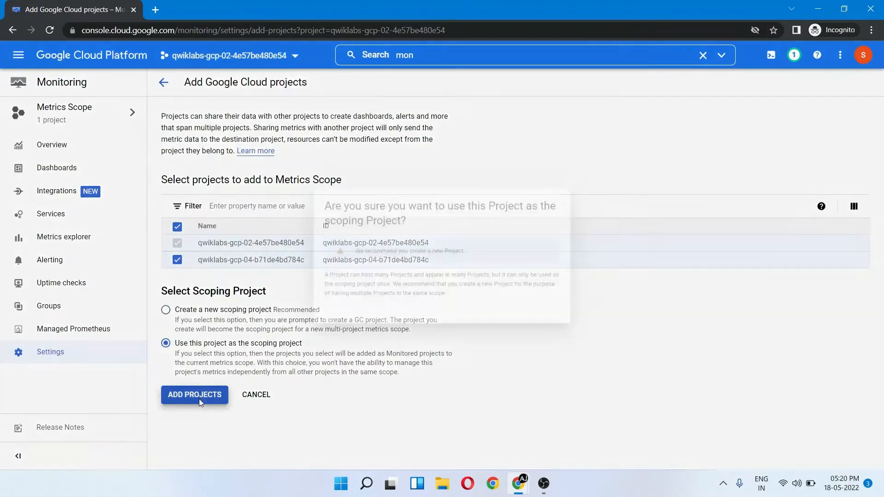
click(568, 330)
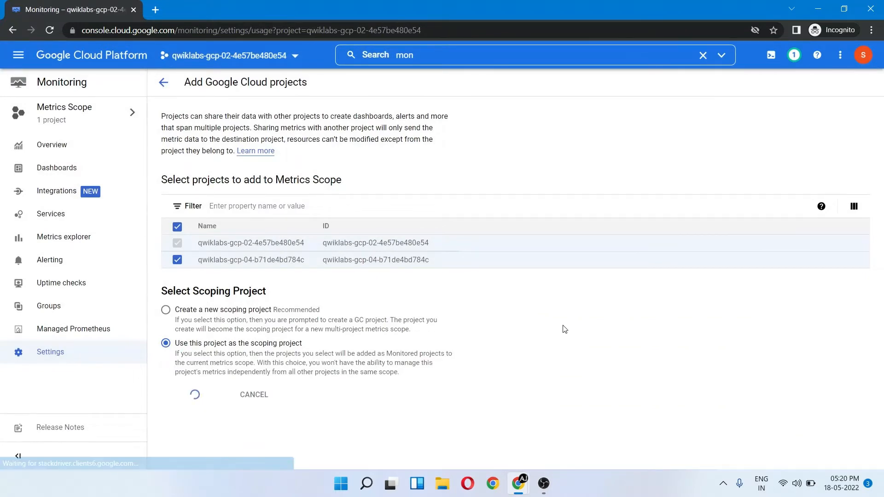
Consult the lab's Create a Cloud Monitoring Group instructions, then go to the Monitoring groups and start a new group.
key(alt+Tab)
scroll(504, 353, down, 10)
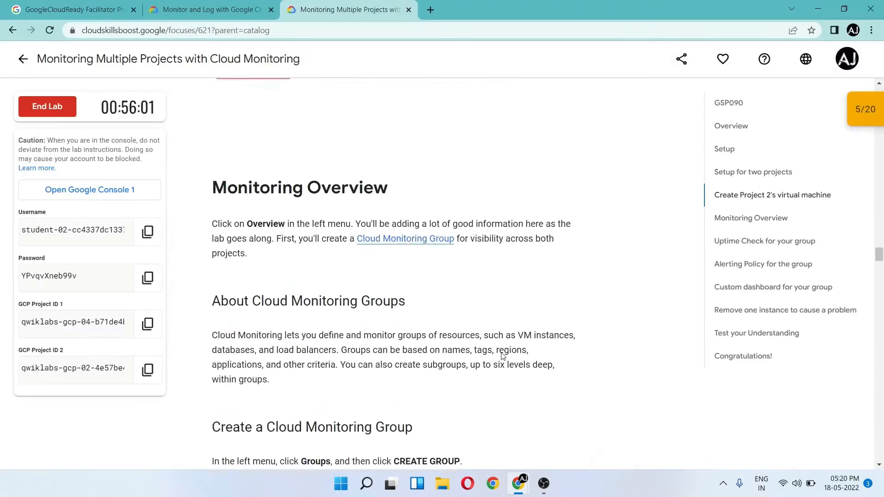
key(alt+Tab)
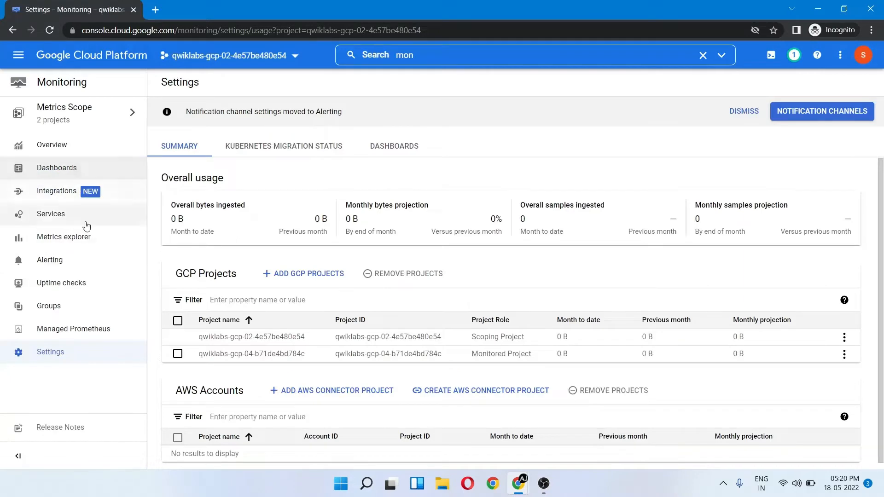
key(alt+Tab)
scroll(375, 307, down, 1)
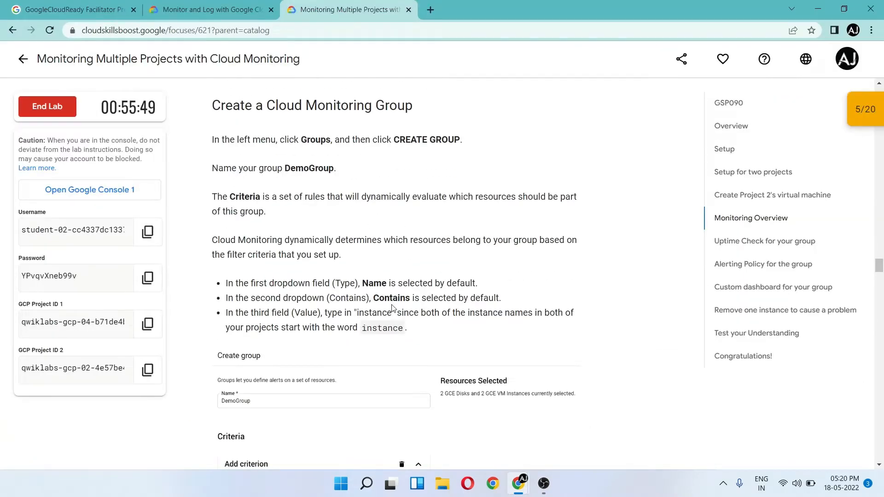
scroll(392, 307, down, 3)
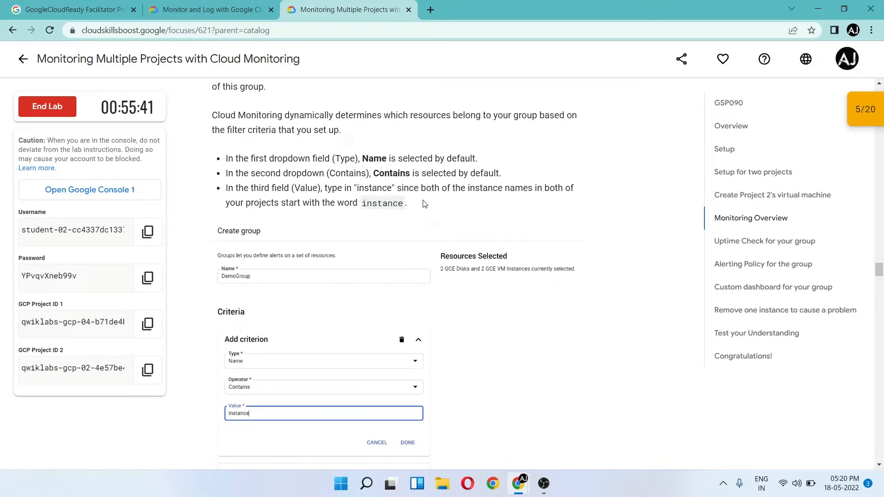
key(alt+Tab)
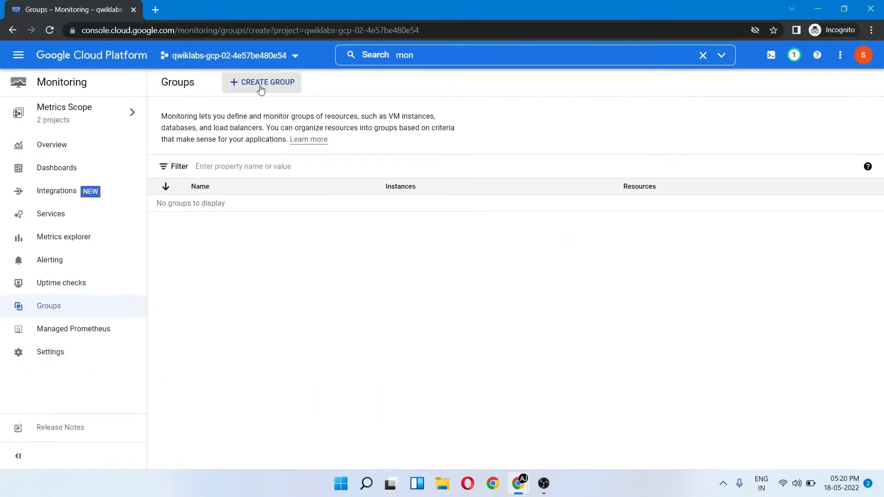
click(261, 88)
Set the criterion to Name Contains instance and, following the lab, name the group DemoGroup.
click(210, 346)
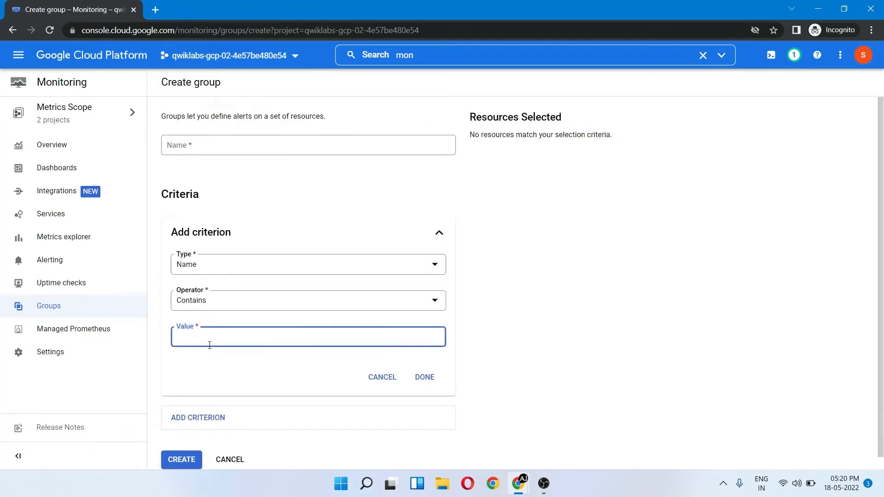
key(alt+Tab)
scroll(295, 280, up, 3)
scroll(295, 268, up, 1)
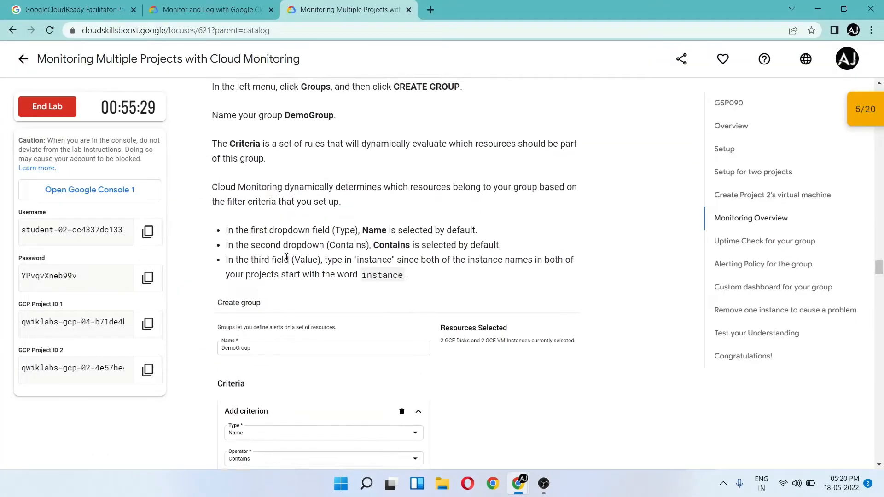
key(alt+Tab)
click(251, 145)
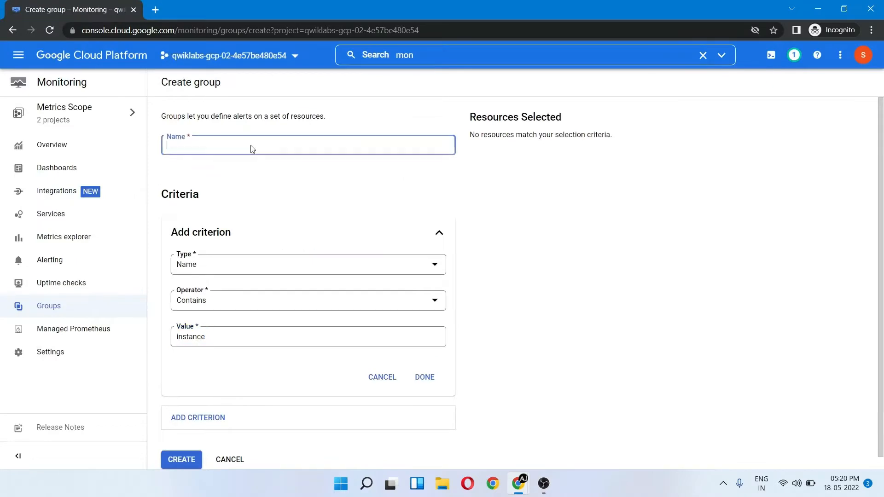
Check the lab's remaining group instructions, then finish the criterion and create the group.
key(alt+Tab)
scroll(257, 236, down, 3)
scroll(257, 236, down, 3)
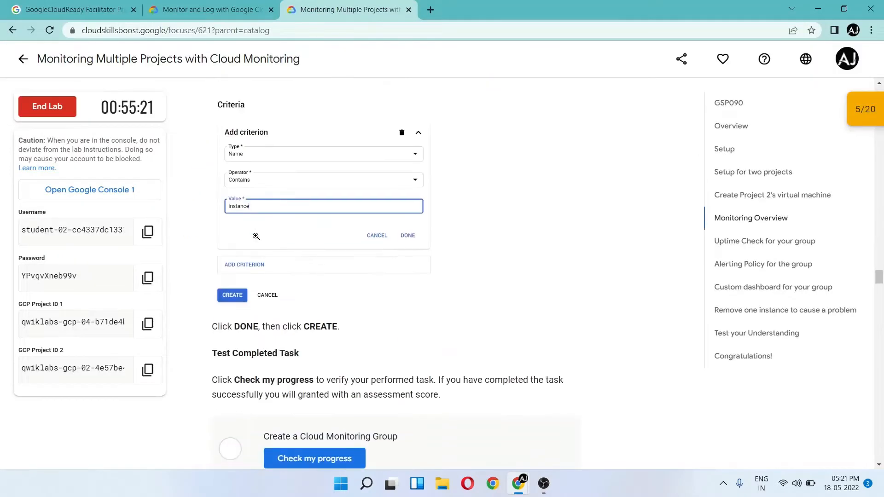
key(alt+Tab)
click(424, 376)
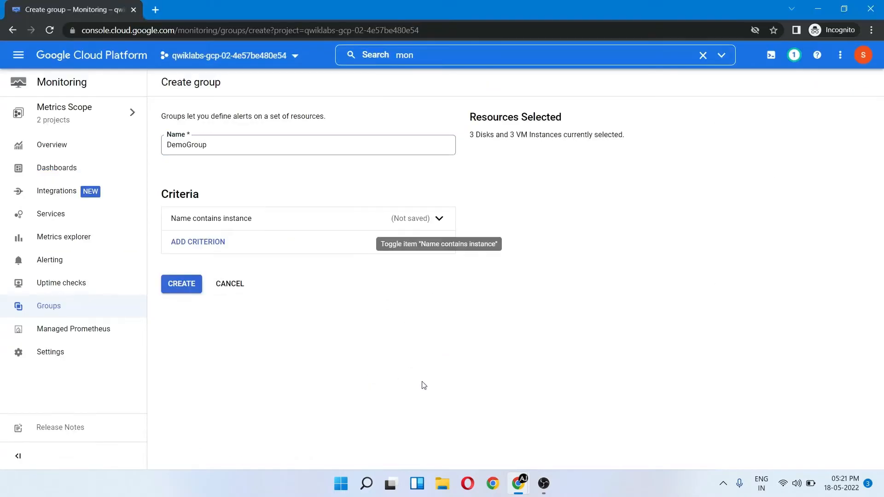
click(184, 286)
Return to the lab page and check the progress of the Create a Cloud Monitoring Group task.
key(alt+Tab)
scroll(221, 343, down, 3)
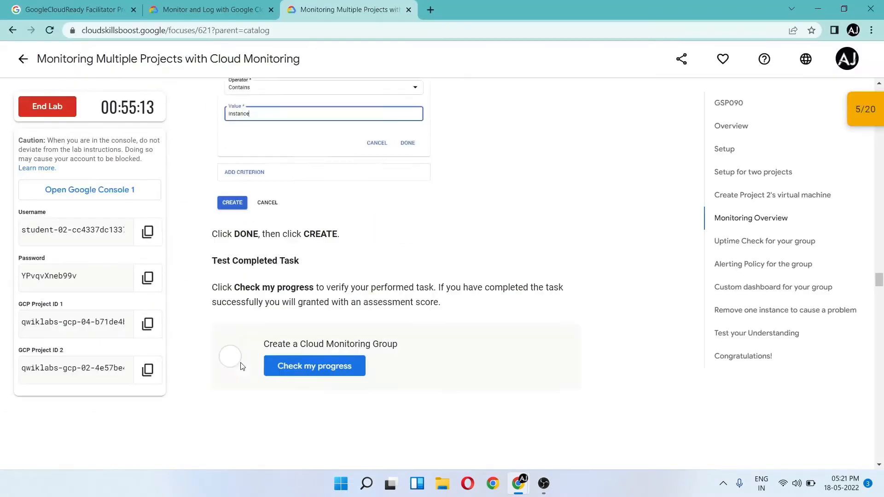
click(318, 312)
Copy the title from the lab's uptime check instructions, start a new uptime check titled DemoGroup uptime check and continue to its target.
scroll(312, 364, down, 4)
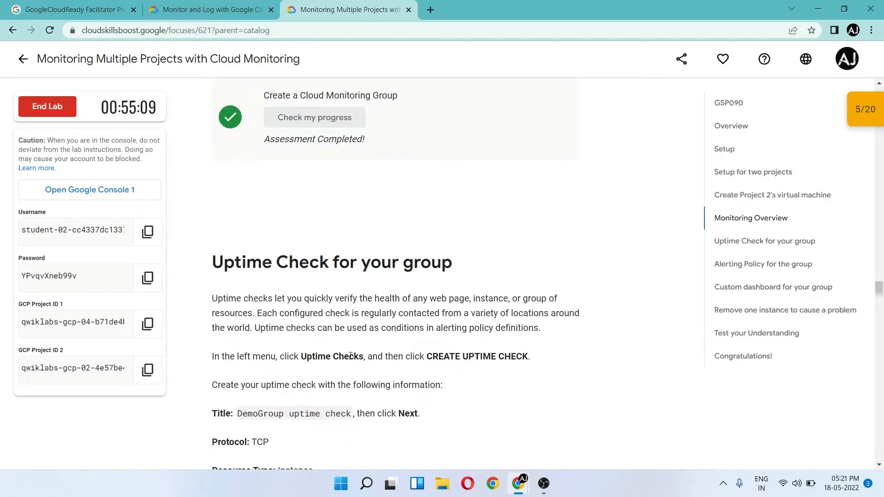
scroll(350, 357, down, 2)
drag(237, 328, 347, 326)
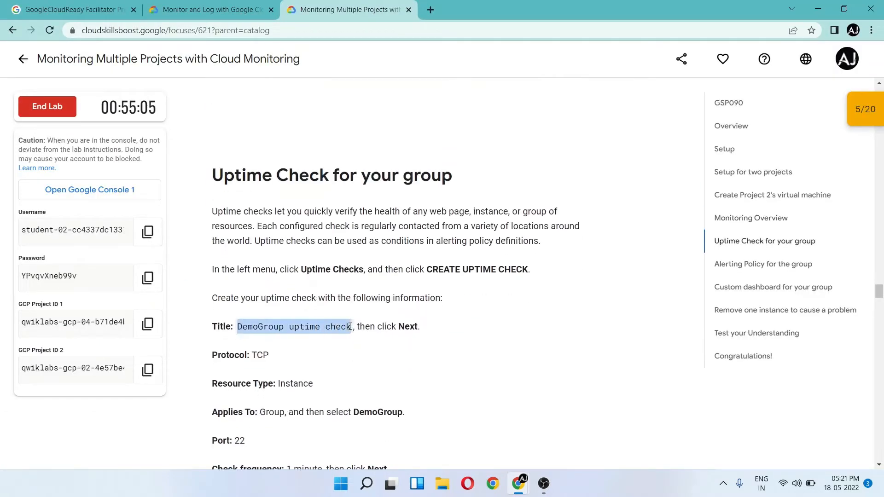
key(alt+Tab)
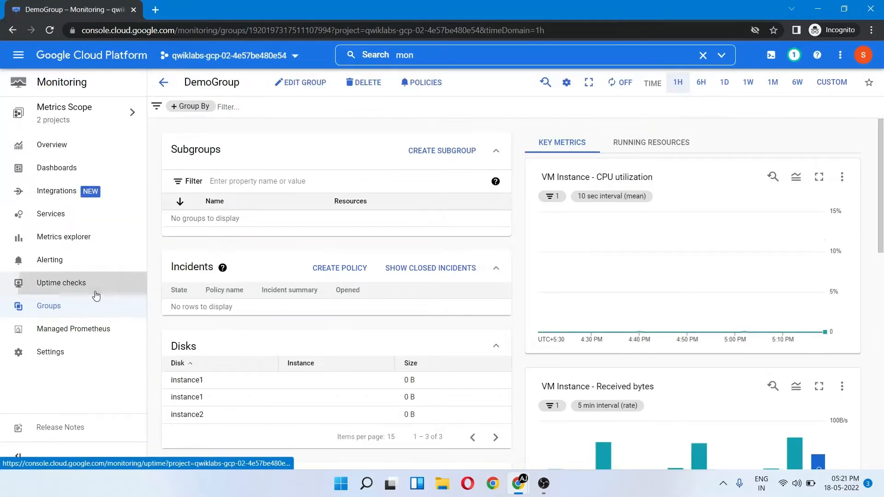
click(41, 289)
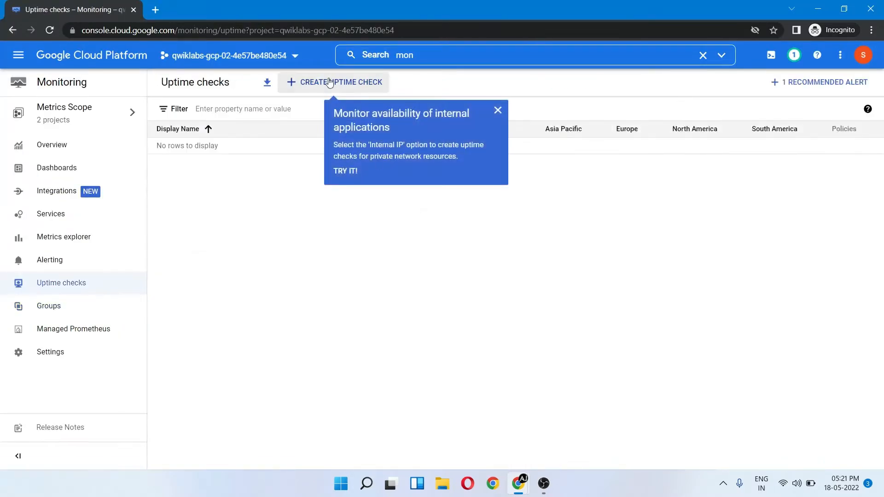
click(330, 82)
click(648, 144)
text(DemoGroup uptime check)
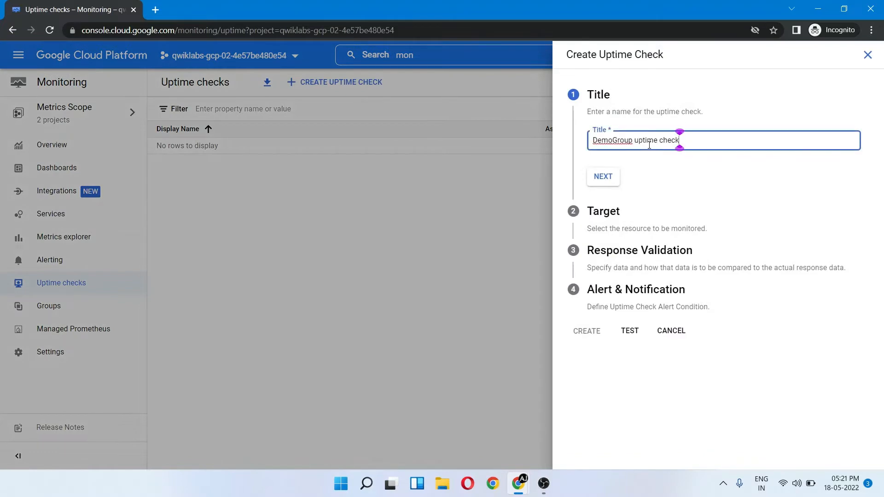
click(603, 177)
Following the lab, set the uptime check's protocol to TCP and its resource type to Instance.
key(alt+Tab)
scroll(480, 278, down, 1)
key(alt+Tab)
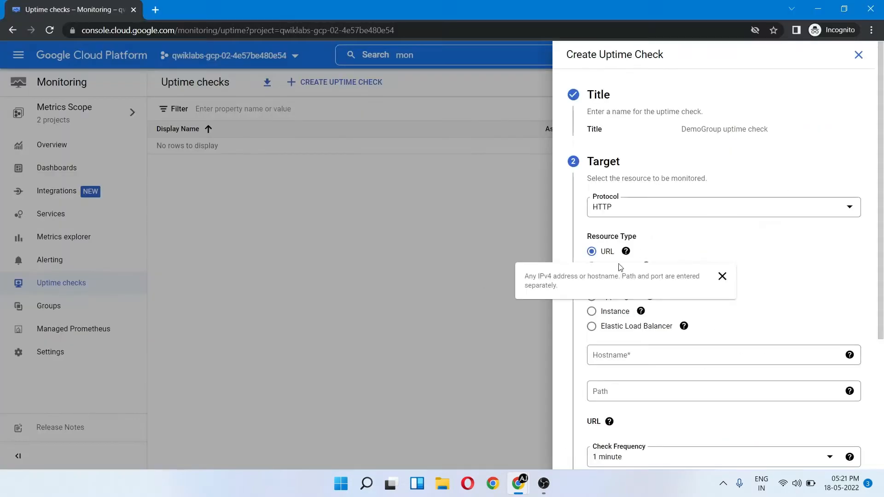
click(633, 208)
click(628, 252)
key(alt+Tab)
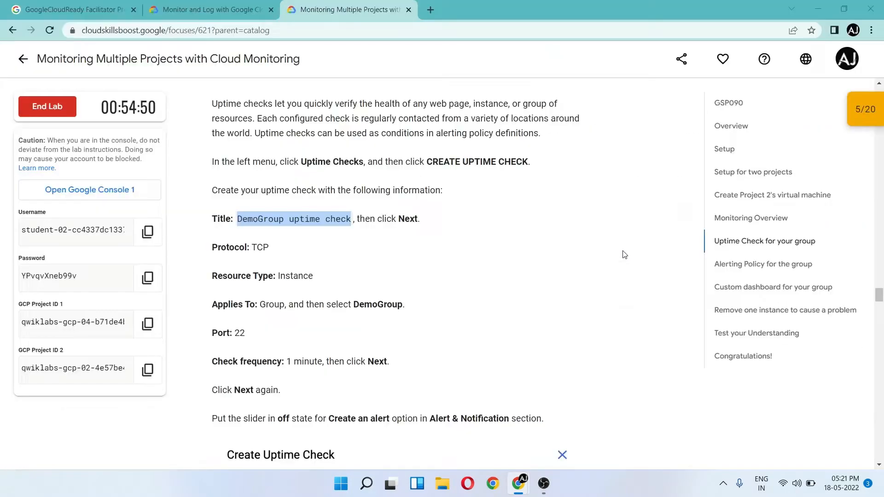
key(alt+Tab)
click(592, 312)
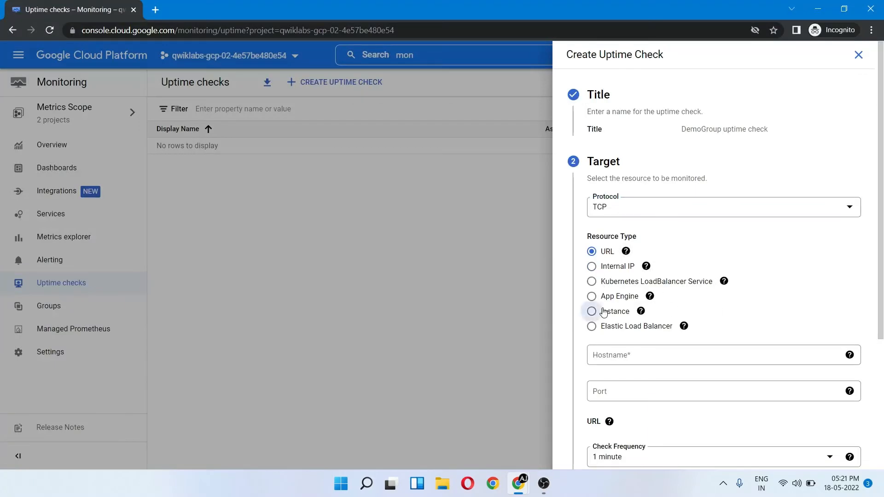
Apply the uptime check to a group as the lab instructs and choose DemoGroup.
key(alt+Tab)
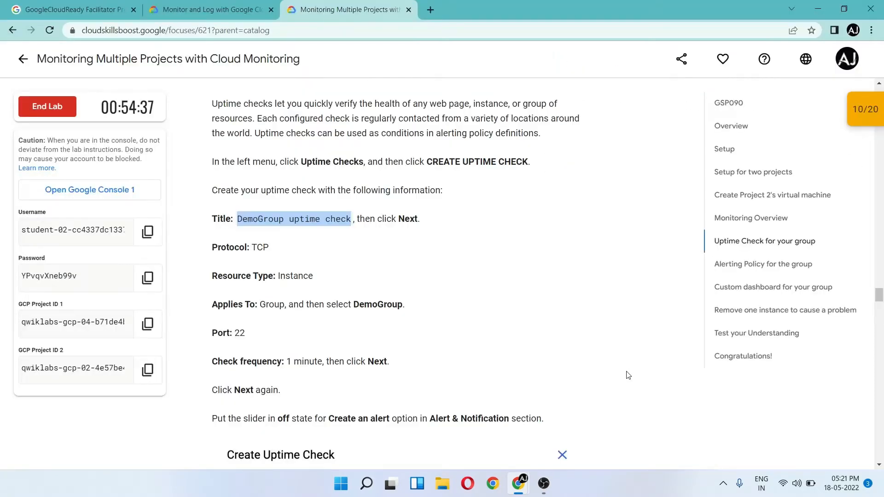
scroll(628, 375, down, 1)
key(alt+Tab)
click(669, 304)
click(617, 276)
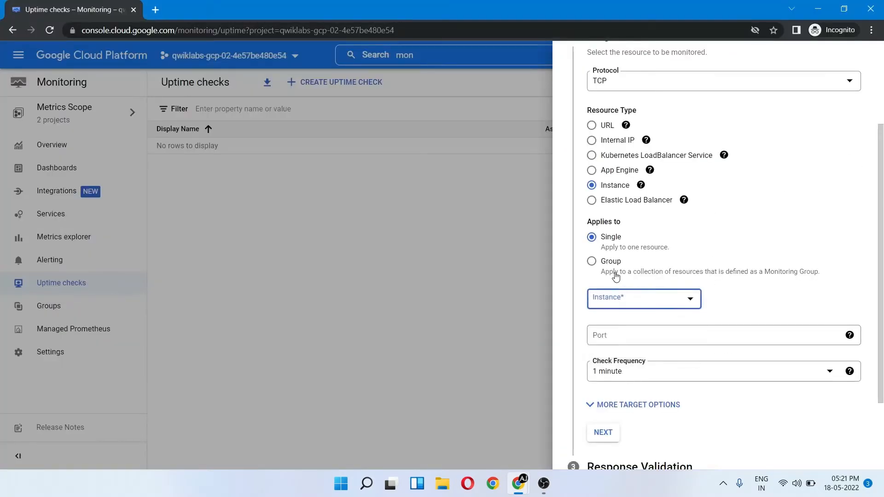
click(632, 305)
click(633, 309)
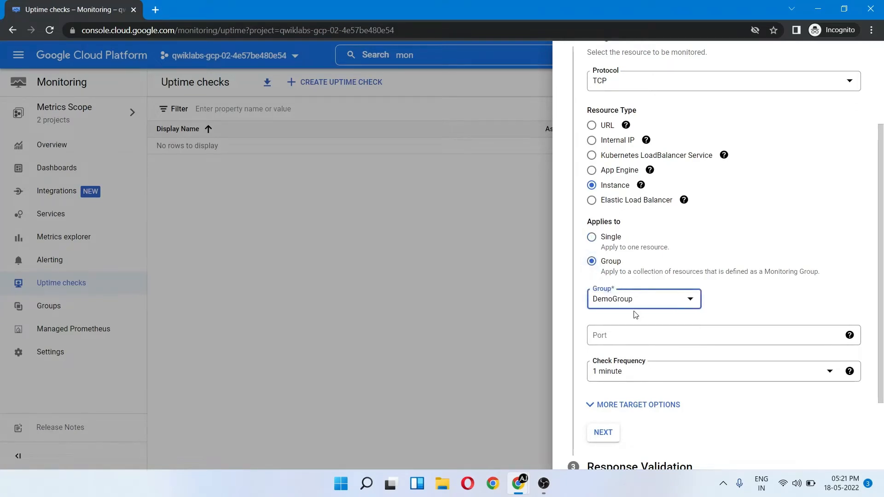
Set the port to 22, keep the 1 minute check frequency as the lab specifies, and continue past the default response validation.
key(alt+Tab)
key(alt+Tab)
click(639, 337)
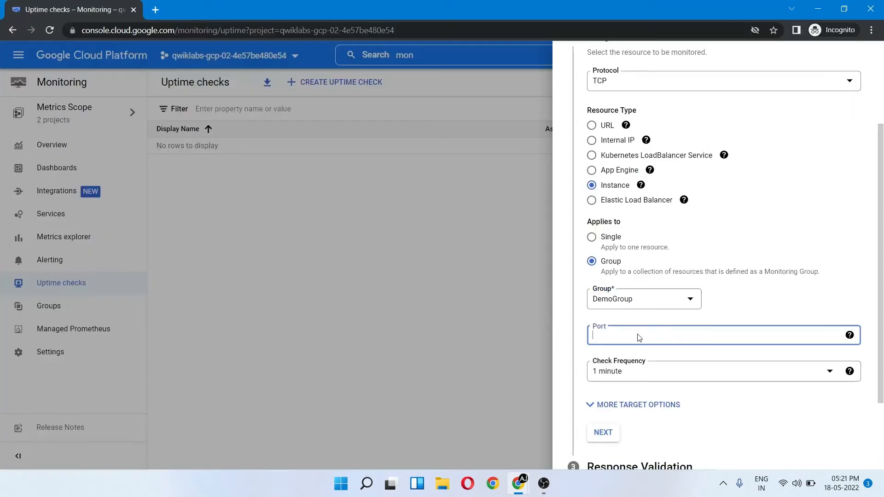
text(22)
key(alt+Tab)
scroll(545, 352, down, 3)
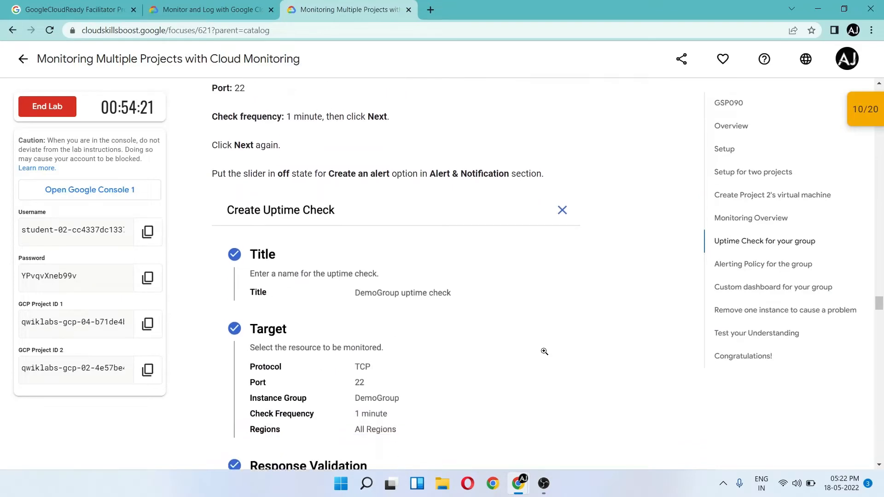
key(alt+Tab)
click(605, 432)
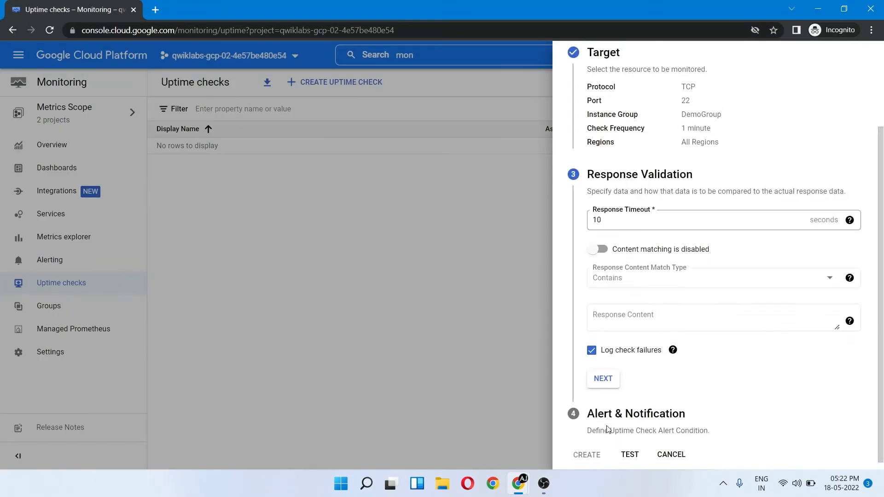
click(605, 380)
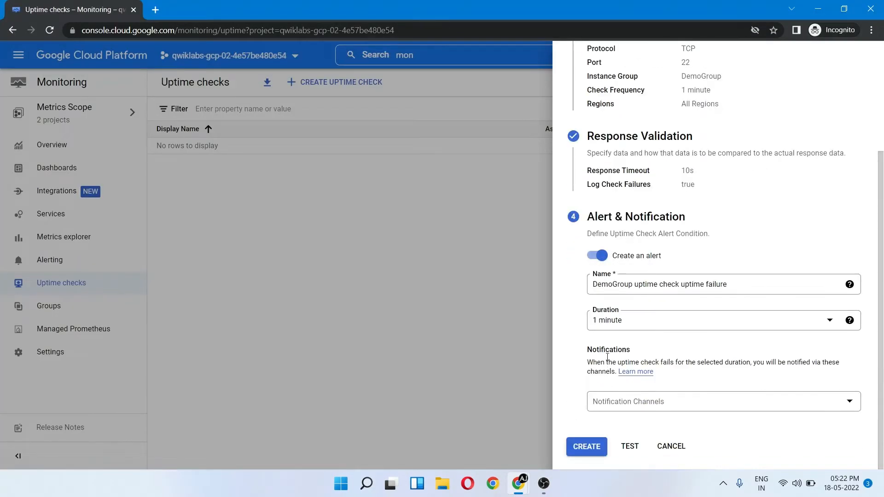
Create the DemoGroup uptime check with its alert turned off and check the lab progress for that task.
click(598, 258)
click(580, 448)
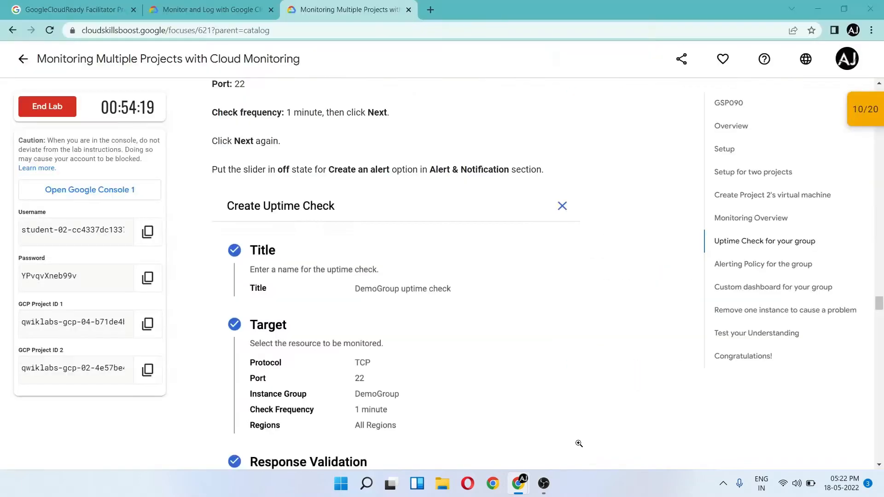
scroll(492, 390, down, 10)
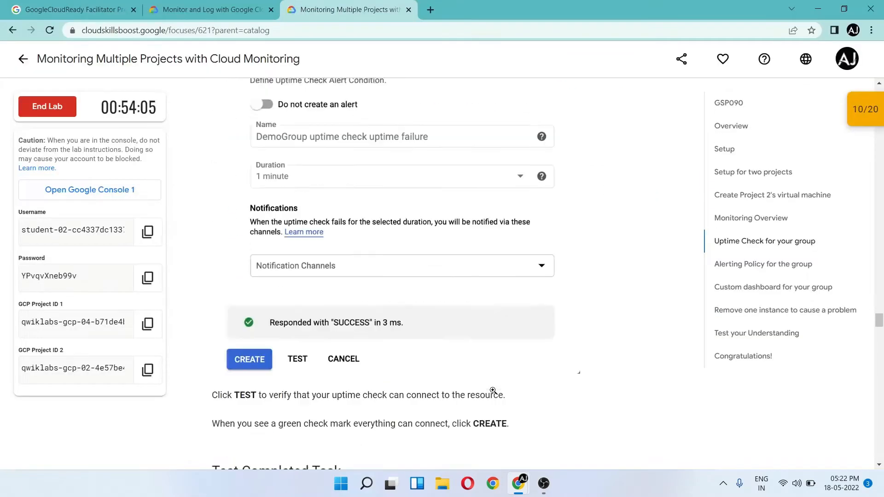
scroll(493, 390, down, 4)
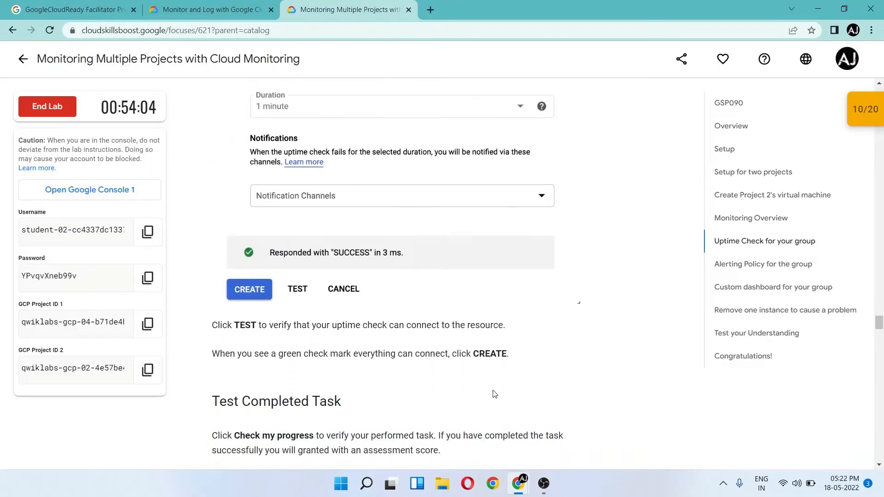
click(353, 397)
Following the lab's Alerting Policy for the group section, start a new alert policy for DemoGroup uptime check.
scroll(421, 375, down, 9)
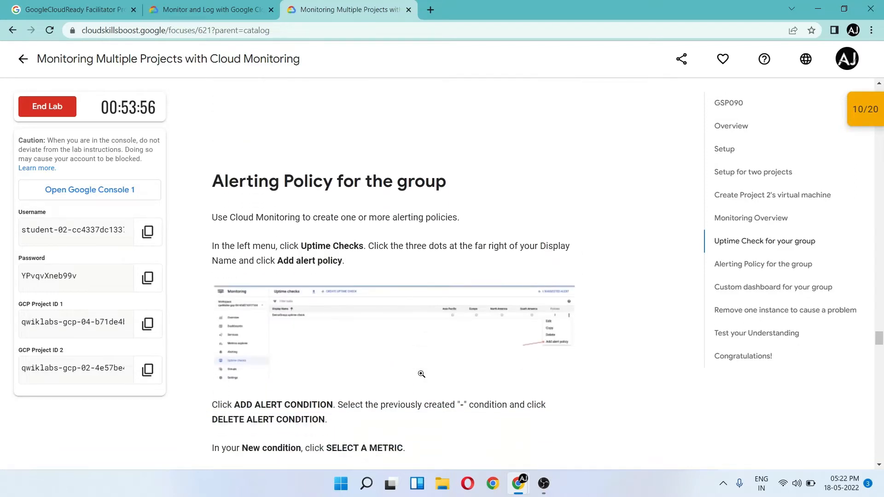
scroll(421, 374, down, 2)
scroll(392, 379, down, 1)
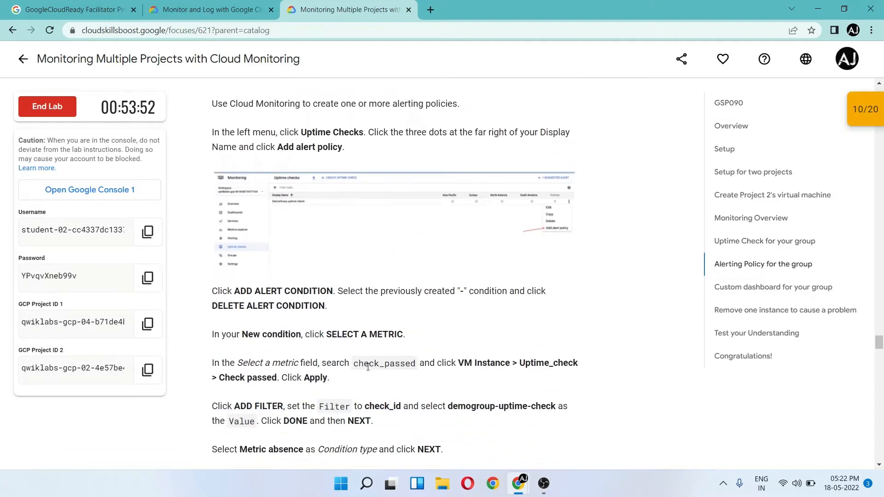
scroll(368, 368, up, 1)
scroll(369, 370, down, 1)
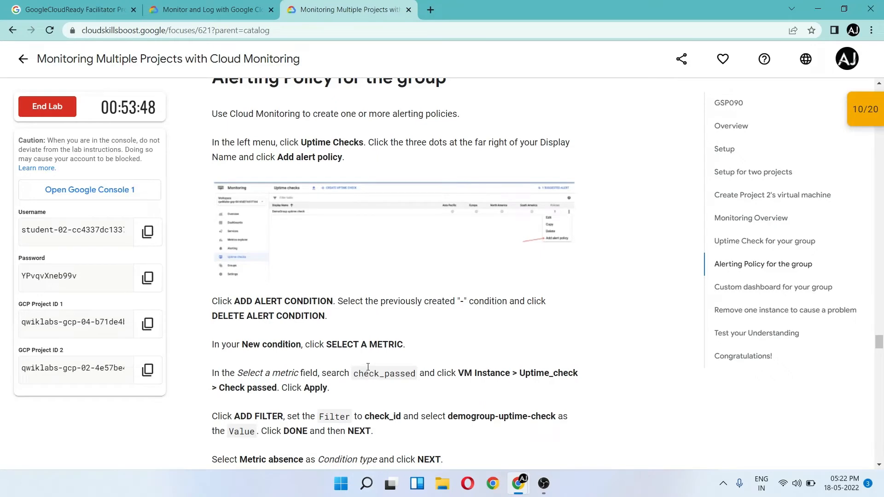
key(alt+Tab)
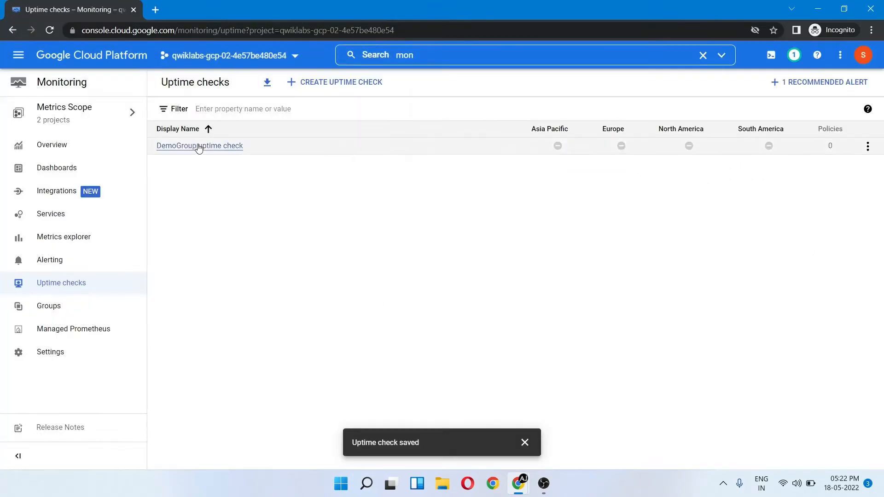
key(alt+Tab)
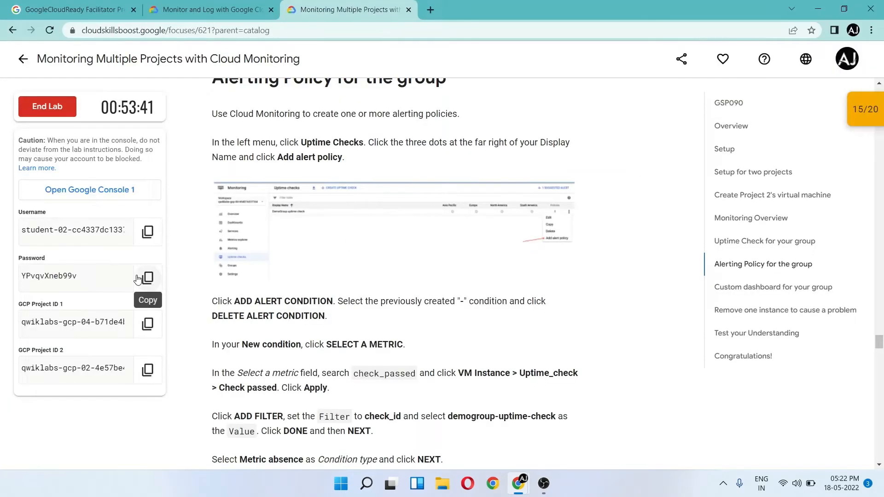
key(alt+Tab)
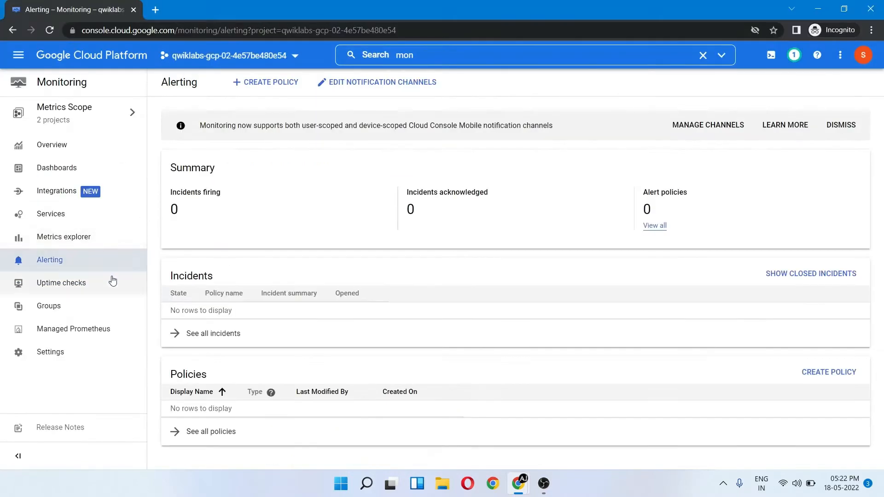
click(87, 285)
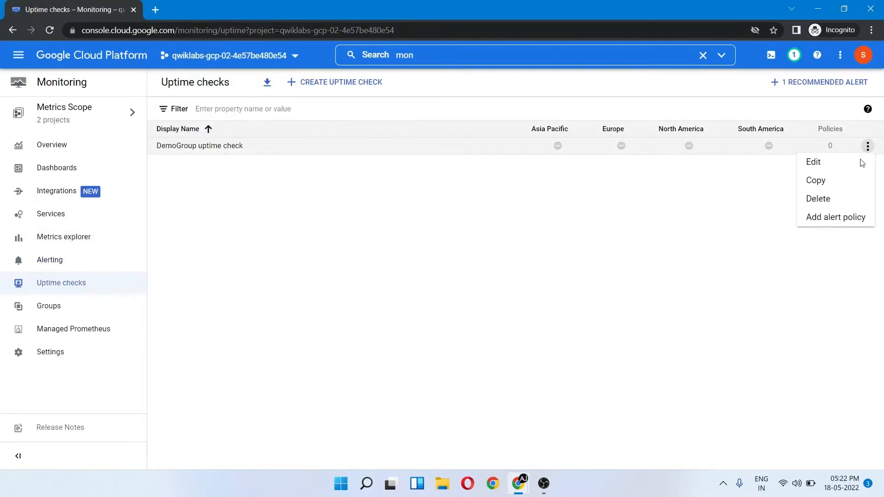
click(829, 217)
key(alt+Tab)
scroll(695, 290, down, 1)
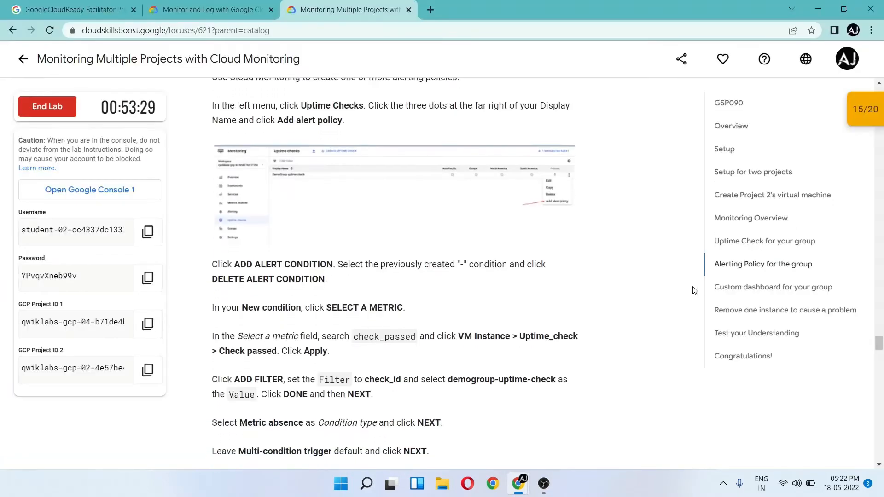
key(alt+Tab)
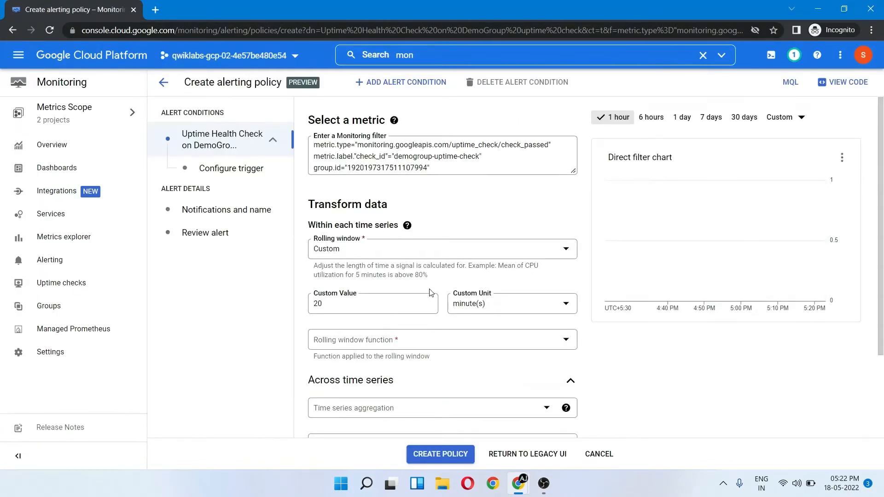
click(386, 85)
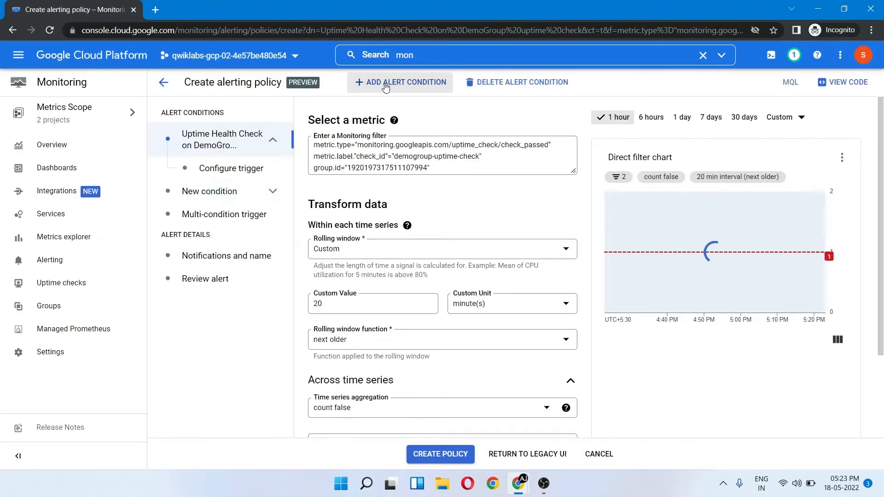
key(alt+Tab)
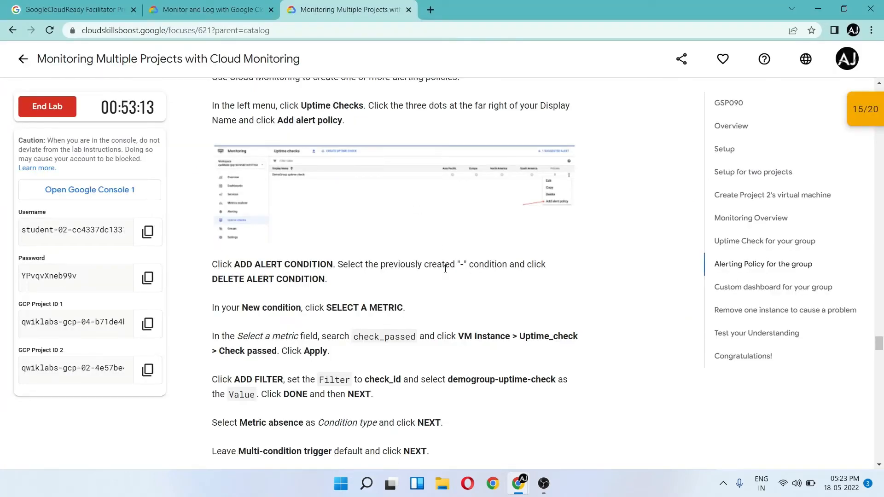
scroll(445, 268, down, 1)
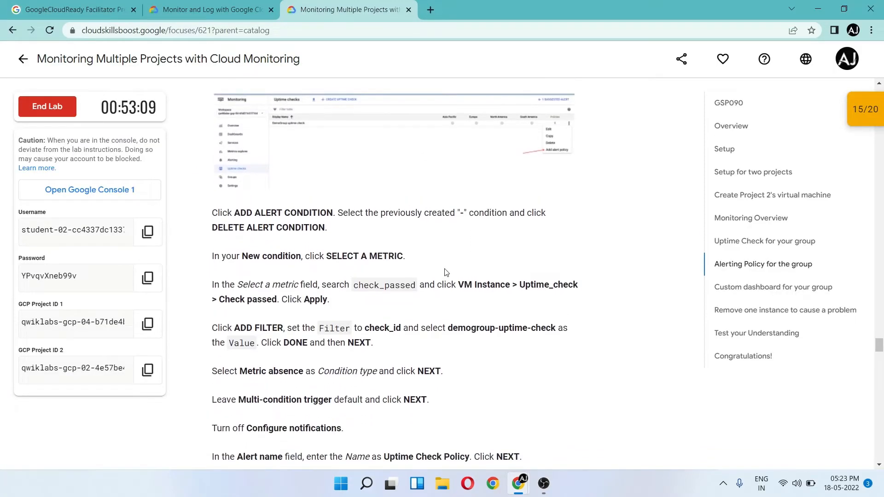
key(alt+Tab)
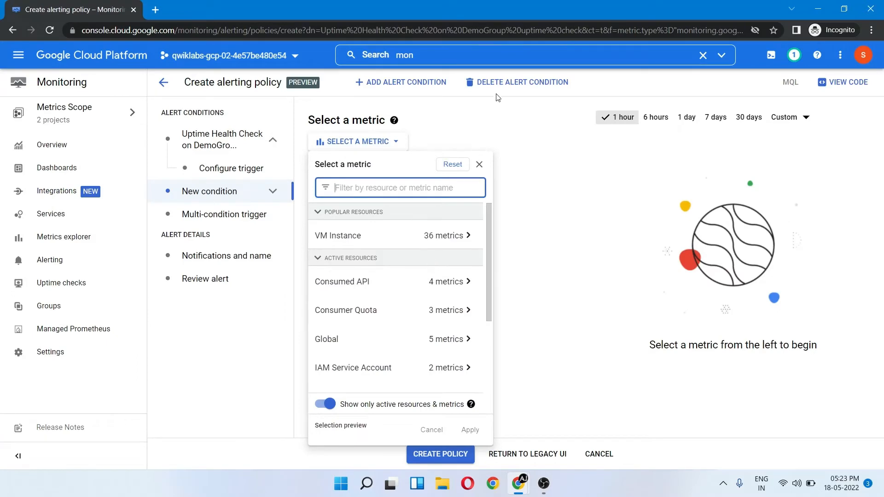
key(alt+Tab)
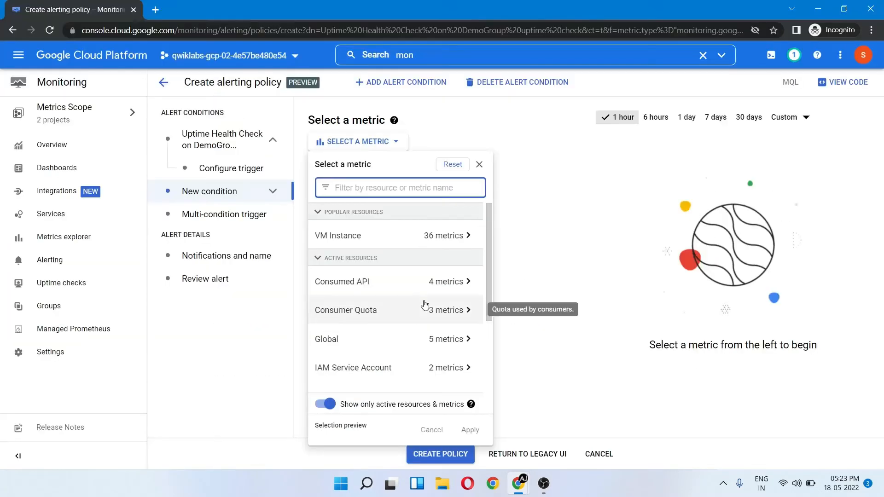
scroll(424, 303, down, 2)
scroll(424, 302, up, 2)
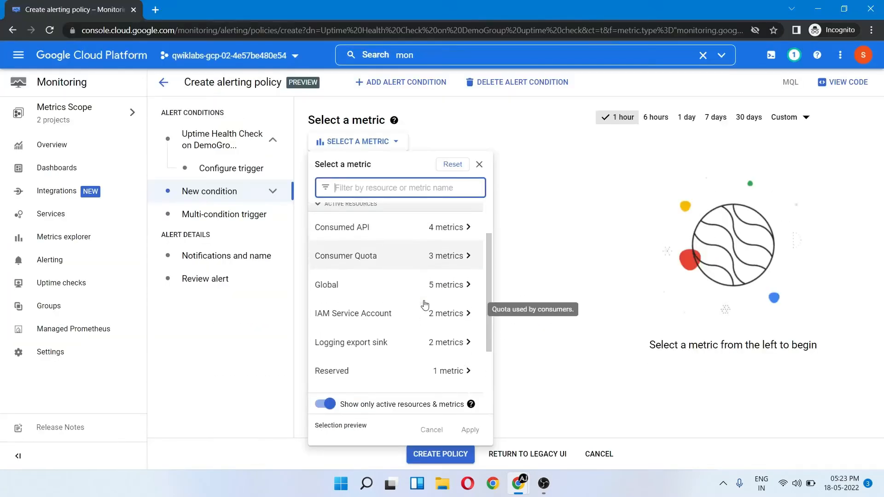
click(489, 86)
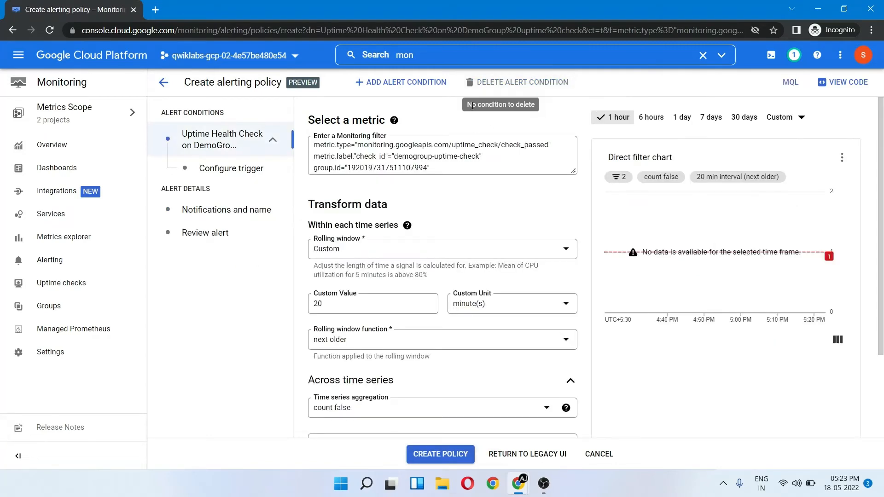
Copy check_passed from the lab's alerting instructions and add a new alert condition to the policy.
key(alt+Tab)
key(alt+Tab)
scroll(437, 212, down, 1)
key(alt+Tab)
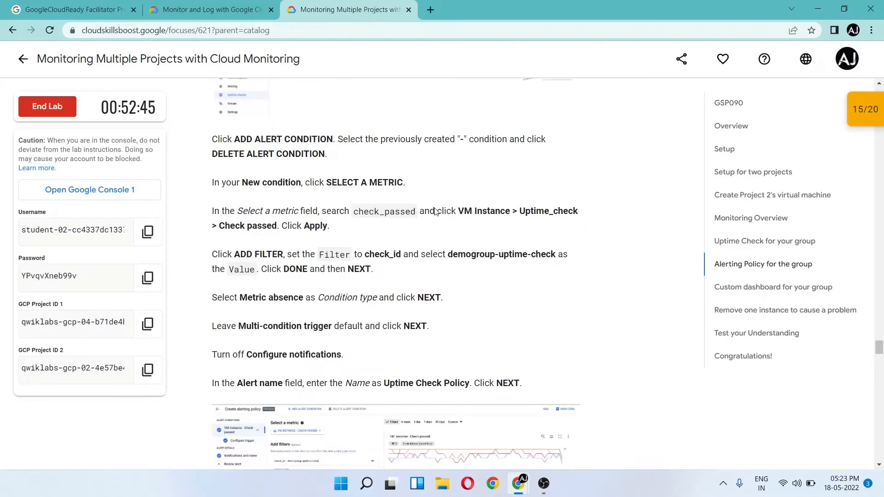
double_click(357, 211)
key(ctrl+c)
key(alt+Tab)
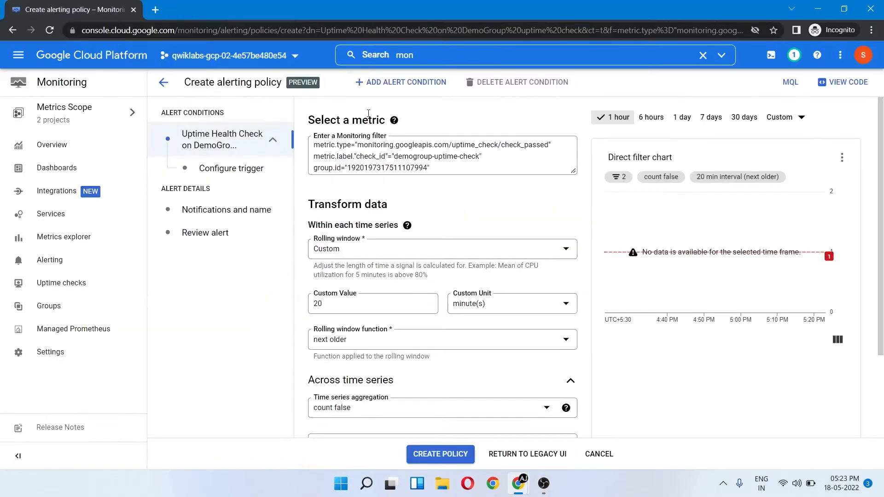
click(387, 83)
Try to find the check_passed metric for the new condition by searching for it and opening VM Instance.
click(354, 146)
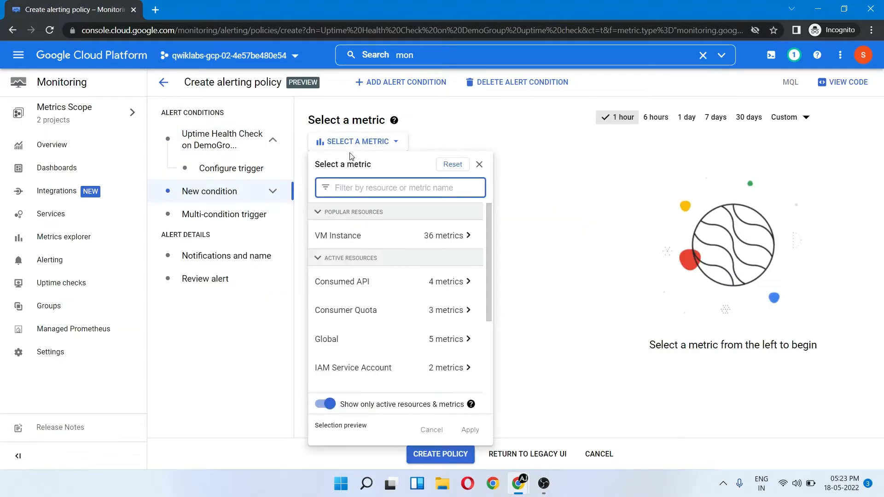
key(ctrl+v)
key(alt+Tab)
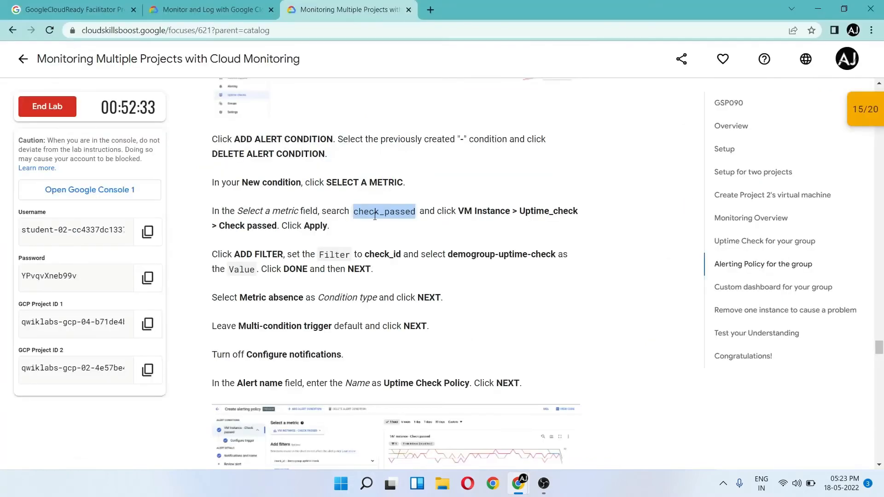
key(alt+Tab)
key(ctrl+a)
key(ctrl+c)
key(BackSpace)
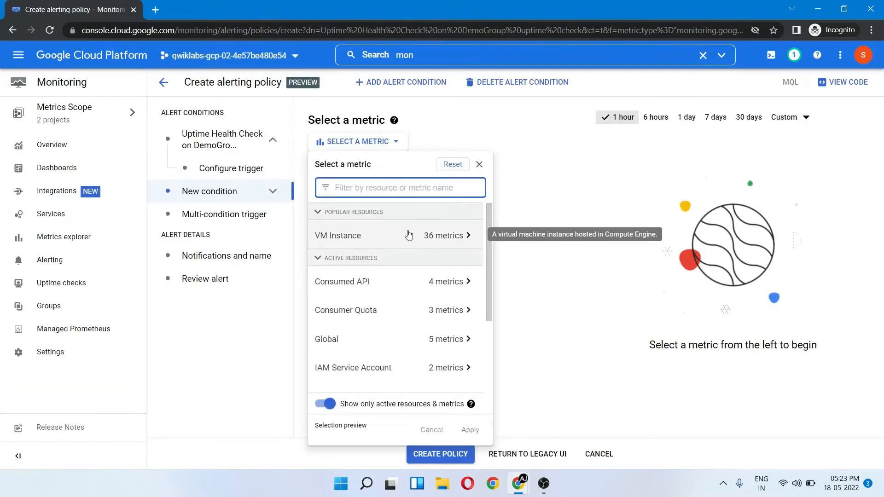
click(420, 237)
Consult the lab's alerting instructions and delete the original Uptime Health Check condition, keeping only the new one.
key(alt+Tab)
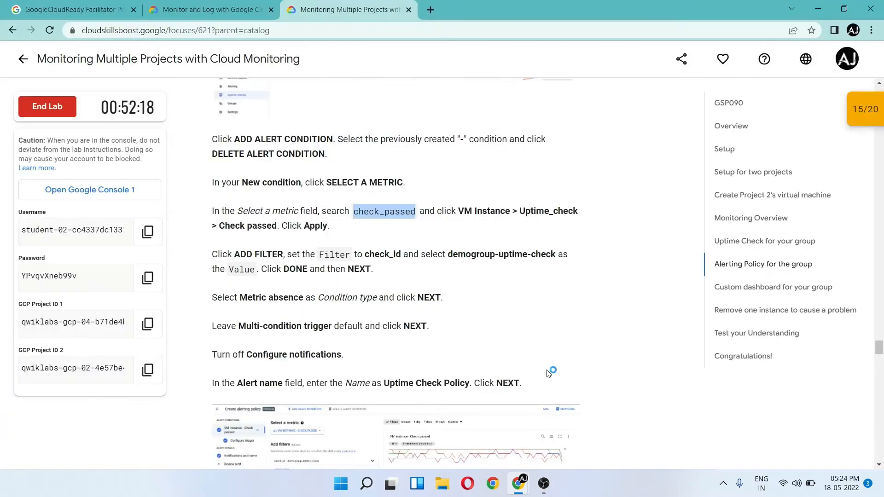
scroll(549, 374, down, 3)
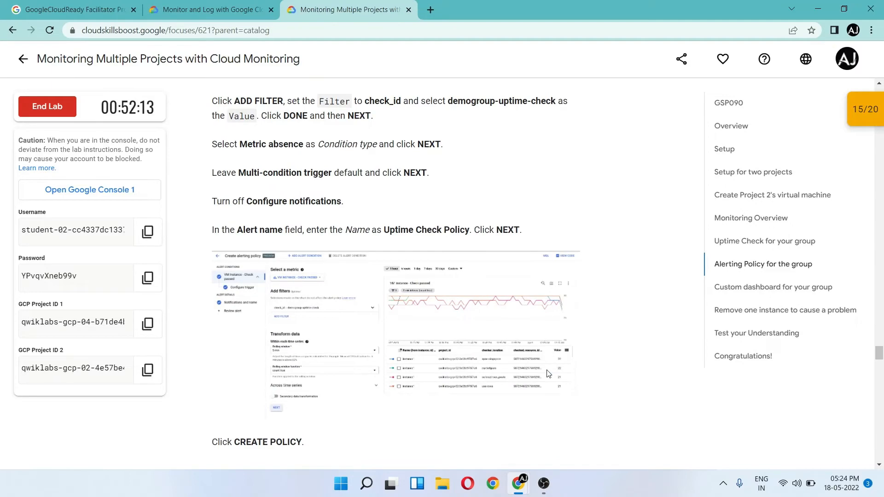
key(alt+Tab)
click(240, 136)
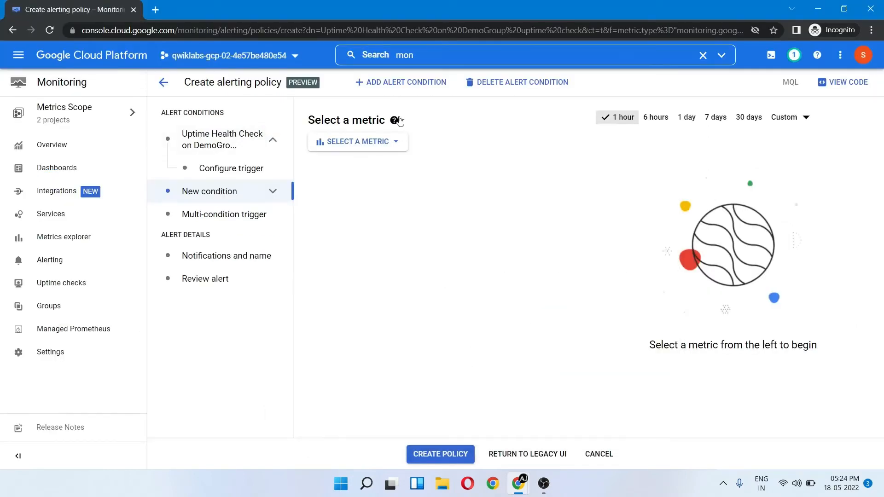
click(213, 137)
click(520, 83)
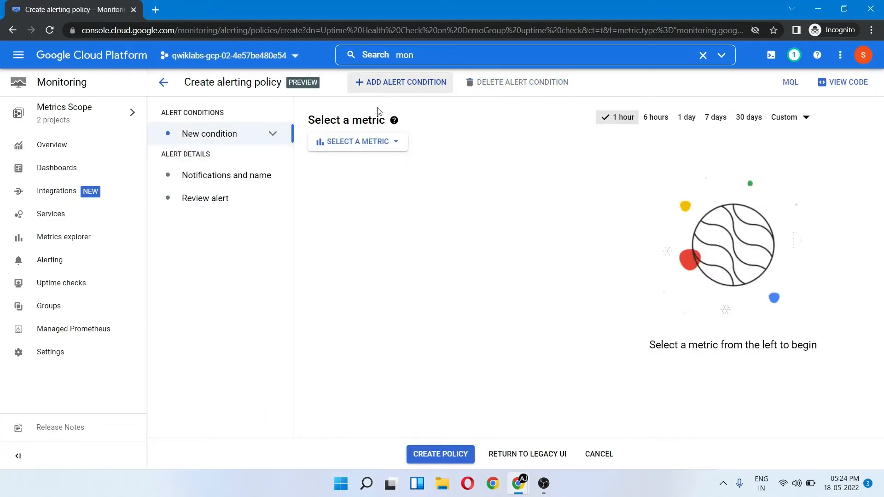
Search the condition's metrics for check_passed, include inactive resources and metrics, and choose the Uptime_check category under VM Instance.
click(374, 142)
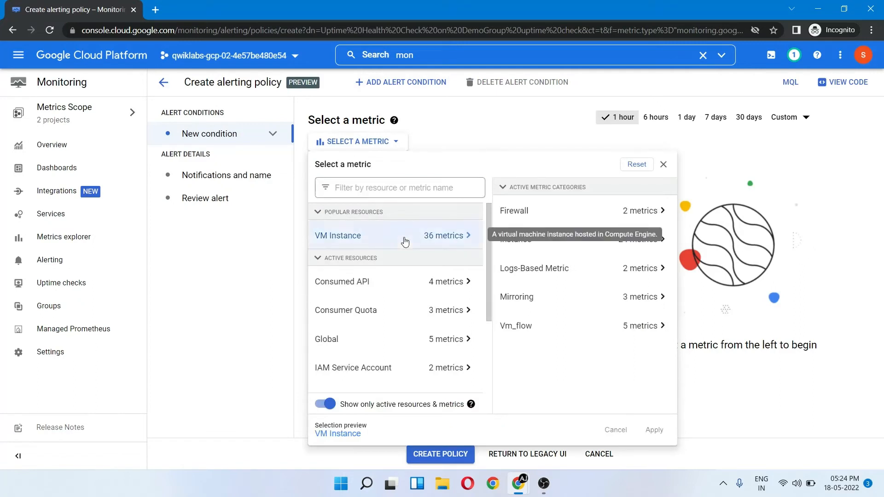
click(380, 188)
key(ctrl+v)
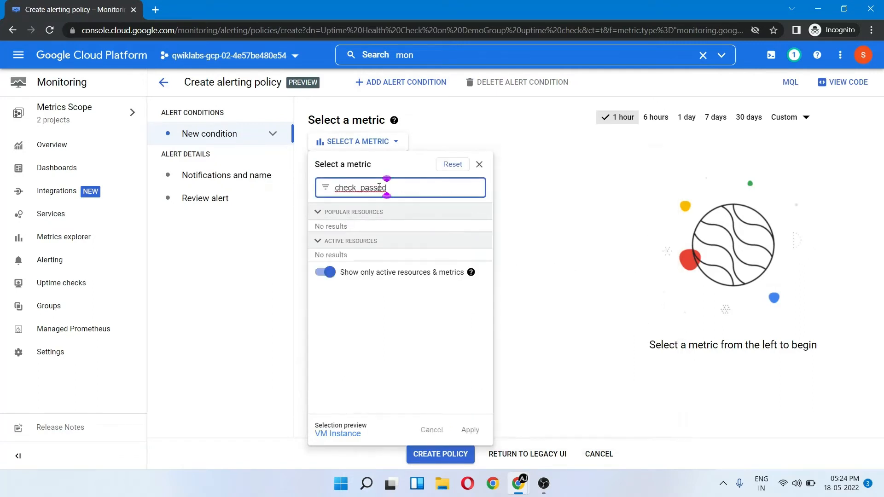
click(325, 272)
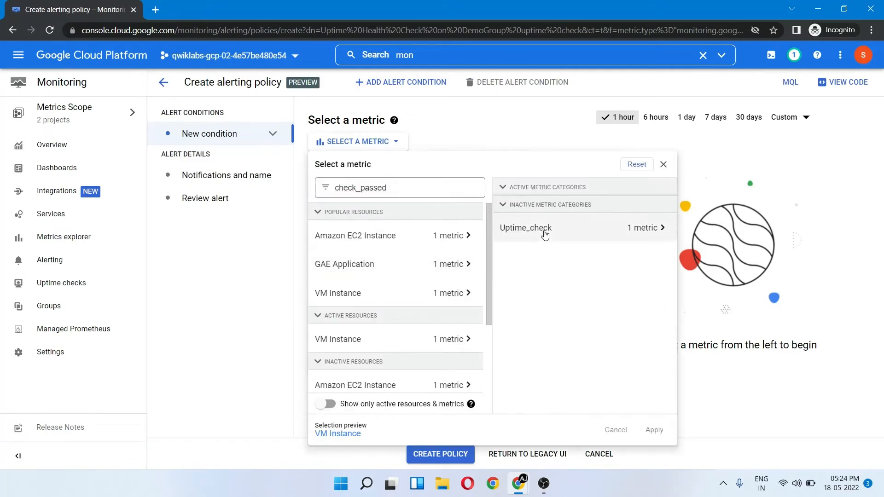
click(545, 232)
Following the lab, choose the Check passed metric and apply it to the new condition.
key(alt+Tab)
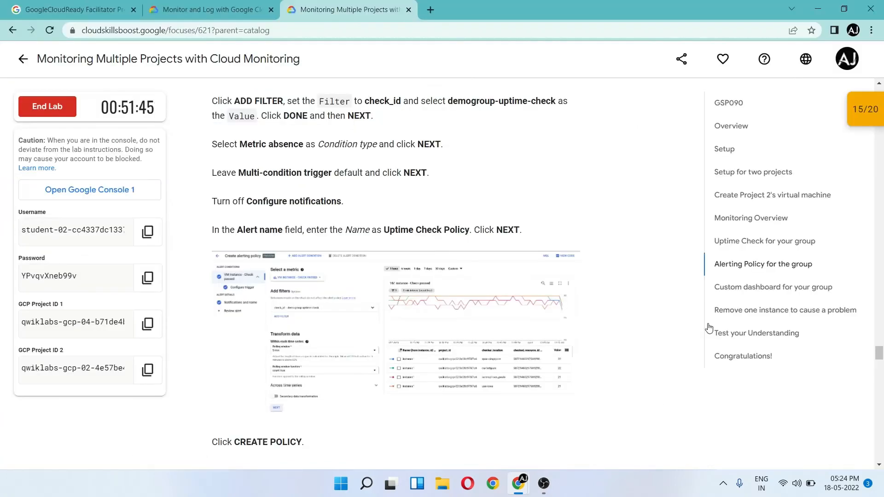
scroll(680, 291, up, 2)
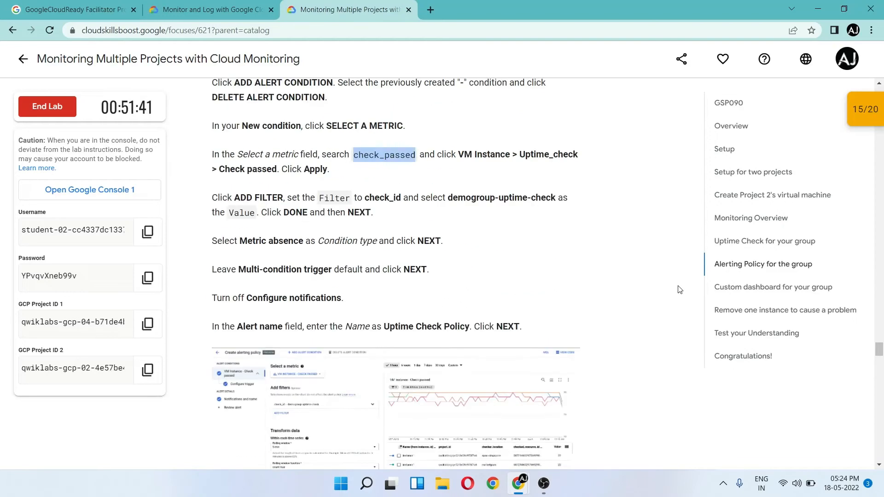
key(alt+Tab)
click(743, 337)
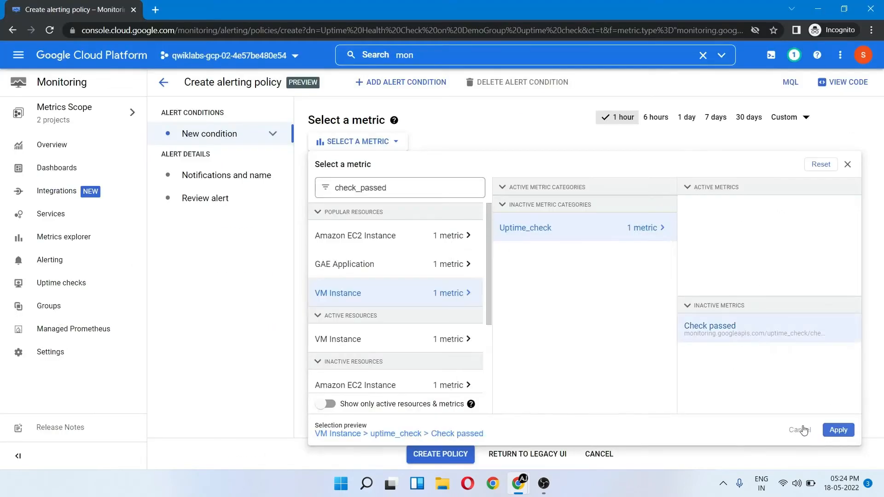
click(839, 431)
key(alt+Tab)
key(alt+Tab)
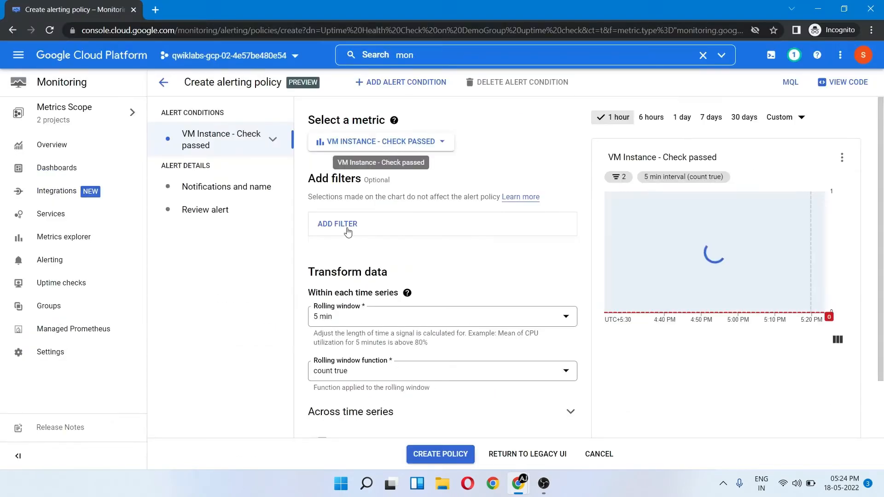
Following the lab, add a filter to the Check passed condition and set its filter label to check_id.
click(345, 225)
key(alt+Tab)
double_click(332, 199)
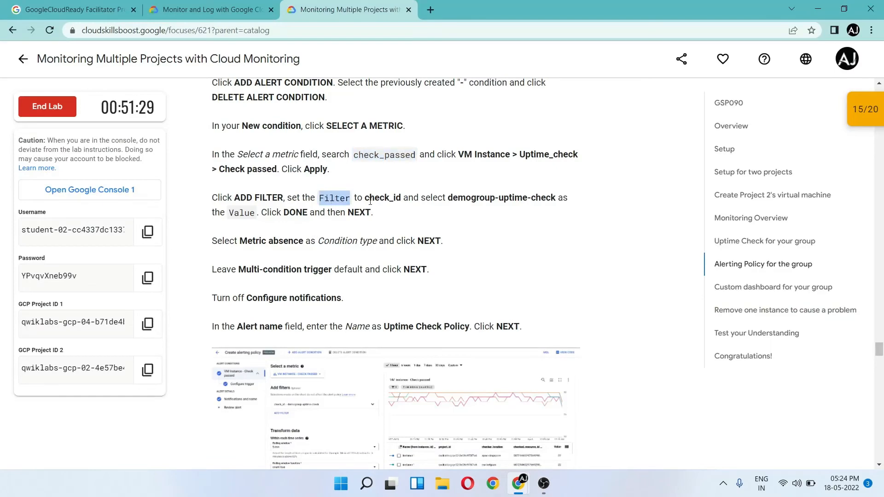
double_click(373, 198)
key(alt+Tab)
click(348, 270)
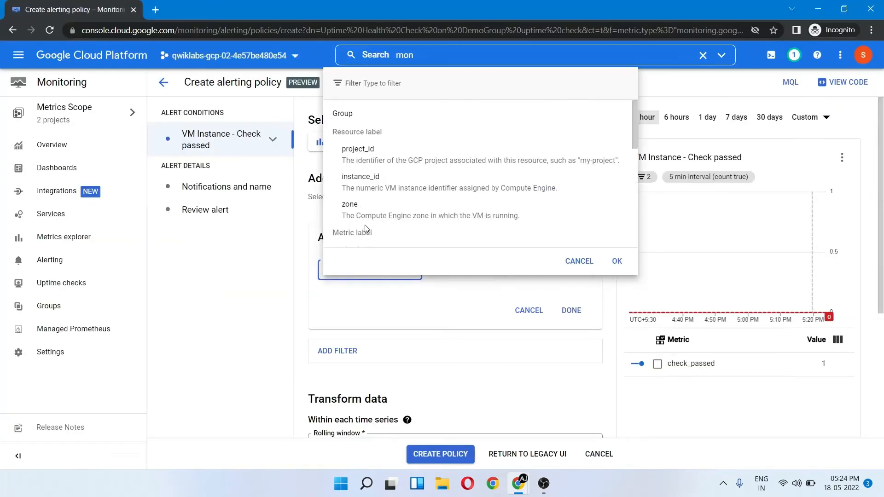
text(check_id)
click(380, 223)
Set the filter's value to demogroup-uptime-check as the lab instructs, save the filter, and proceed to the trigger configuration.
key(alt+Tab)
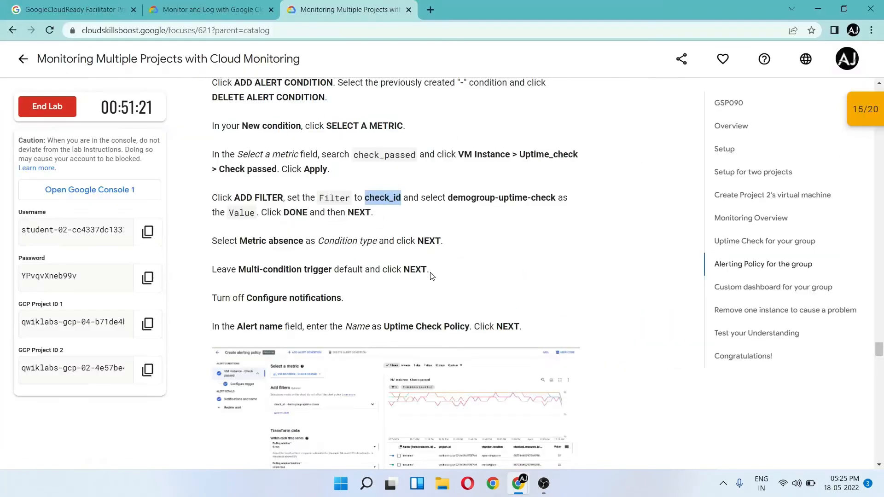
key(alt+Tab)
click(525, 271)
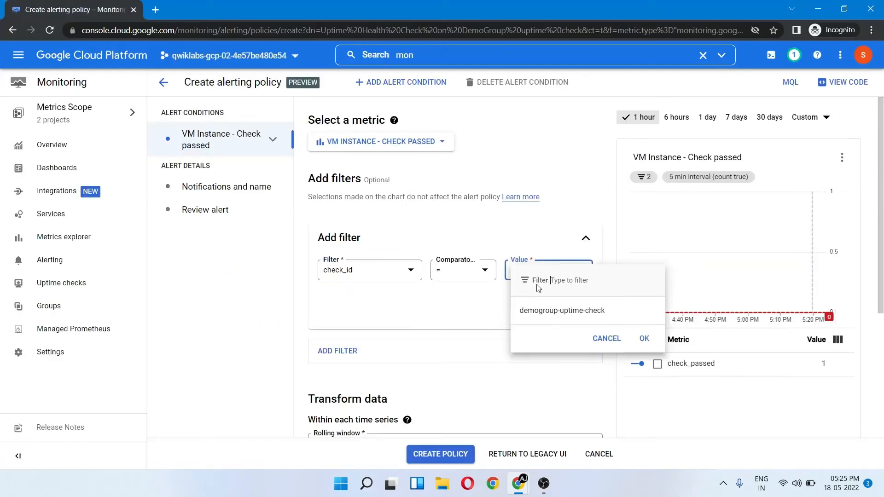
click(539, 312)
key(alt+Tab)
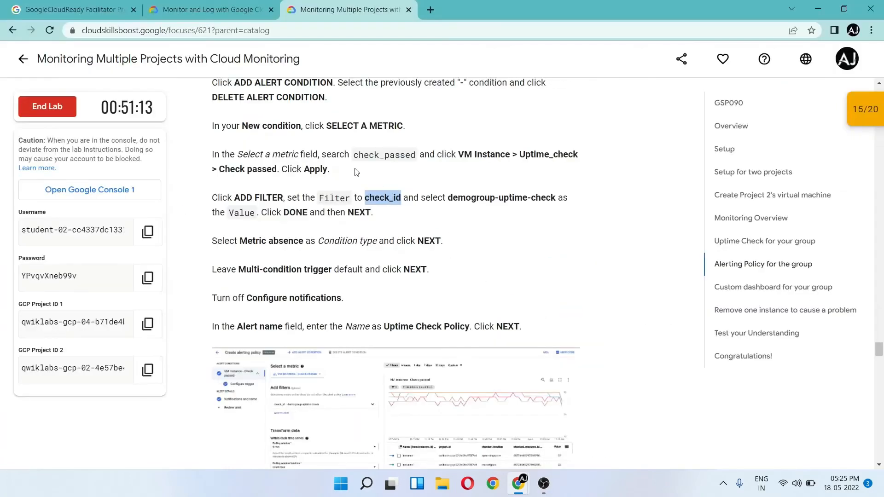
click(422, 215)
scroll(423, 215, down, 1)
key(alt+Tab)
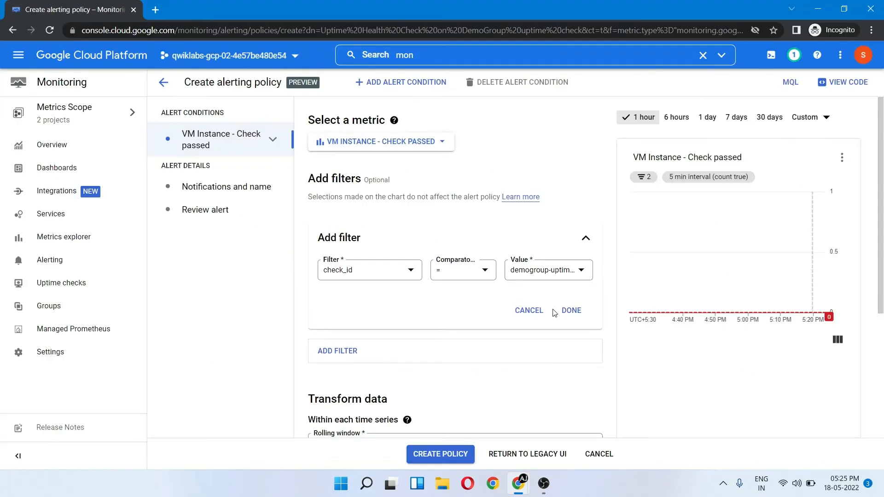
click(567, 311)
scroll(464, 276, down, 3)
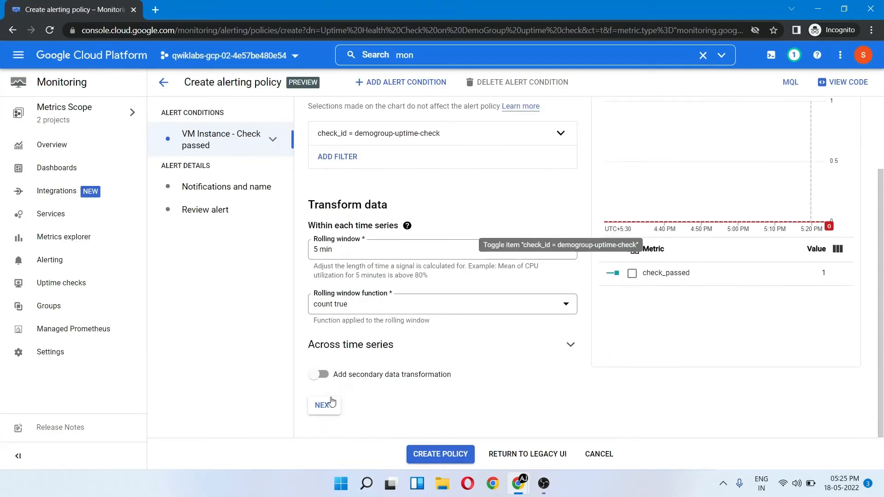
click(328, 404)
Set the trigger's condition type to Metric absence per the lab, keep the other trigger defaults, and continue to the notification settings.
key(alt+Tab)
scroll(338, 299, down, 1)
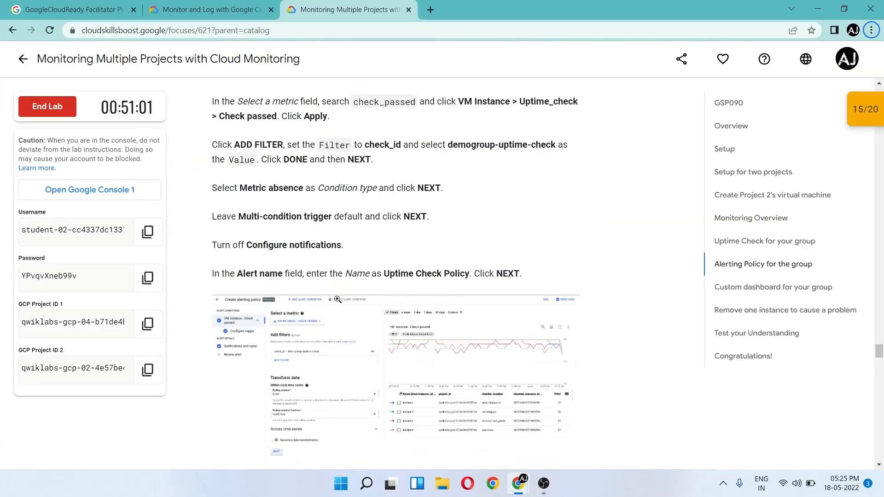
key(alt+Tab)
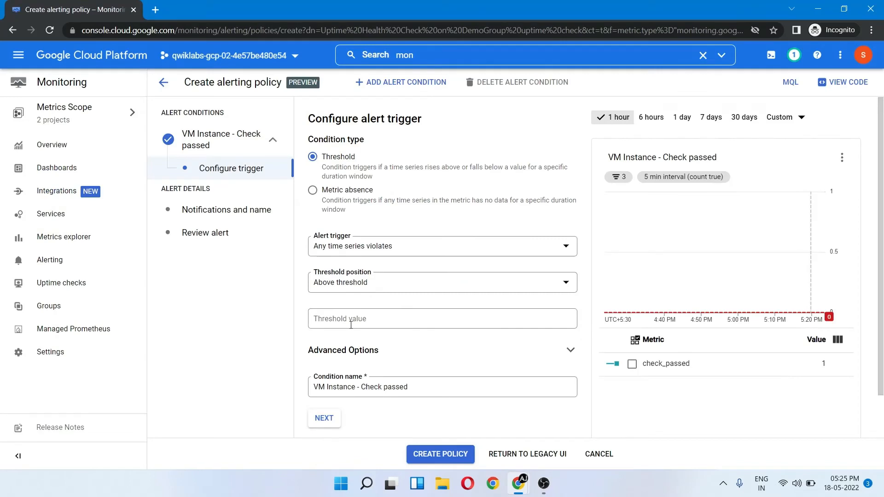
click(343, 191)
key(alt+Tab)
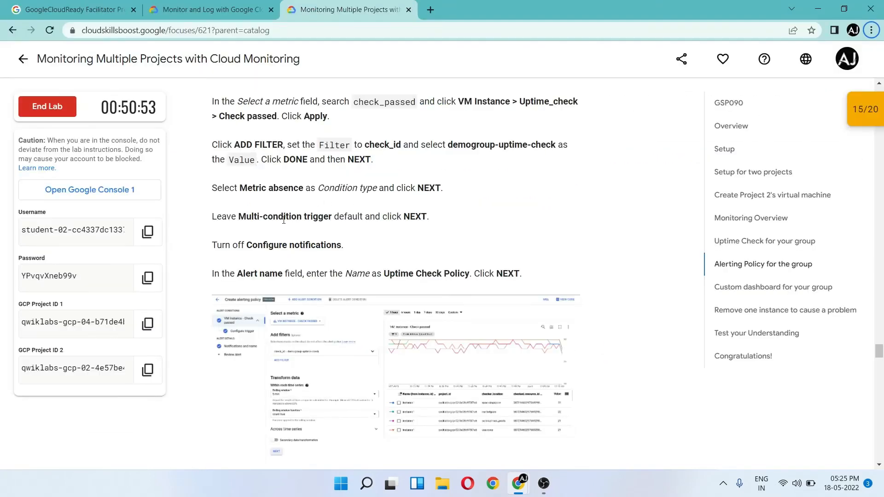
key(alt+Tab)
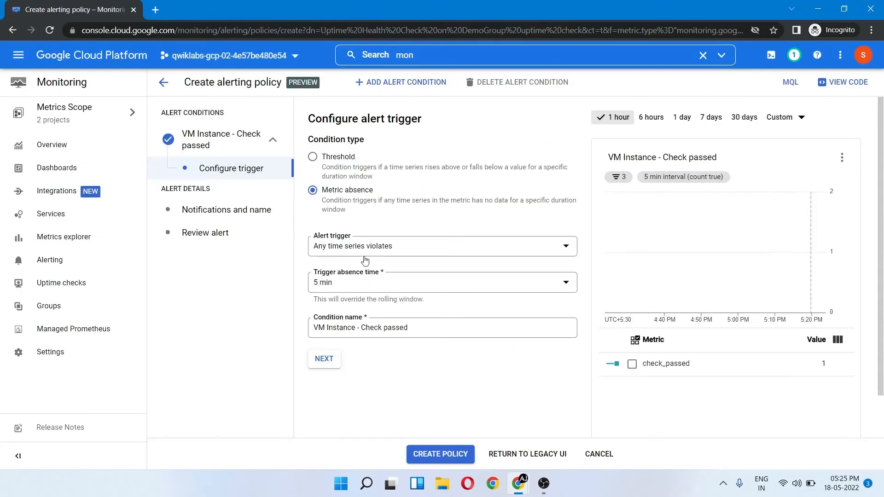
key(alt+Tab)
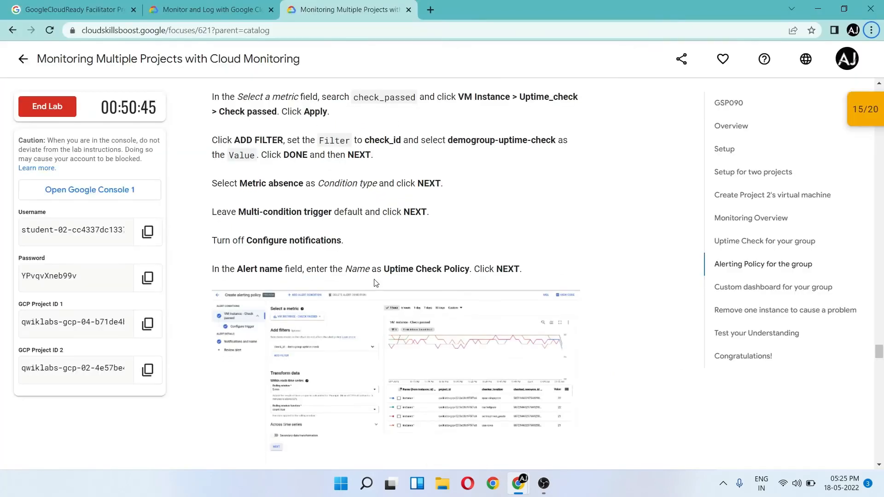
key(alt+Tab)
key(alt+Tab)
key(alt+Tab)
click(334, 361)
Check the lab's notification instruction and turn off the policy's notification channel.
key(alt+Tab)
key(alt+Tab)
click(318, 161)
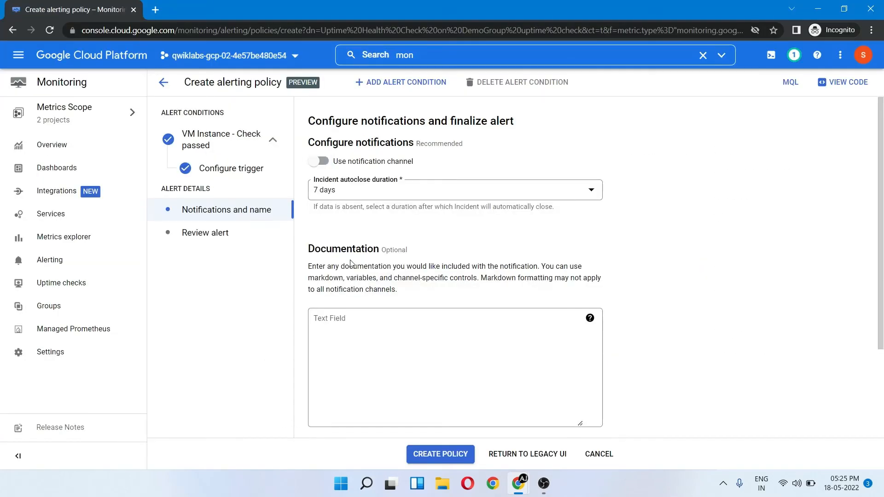
Copy the policy name from the lab, name the alert policy Uptime Check Policy, and continue to the review.
key(alt+Tab)
scroll(351, 263, down, 1)
drag(386, 212, 470, 214)
key(ctrl+c)
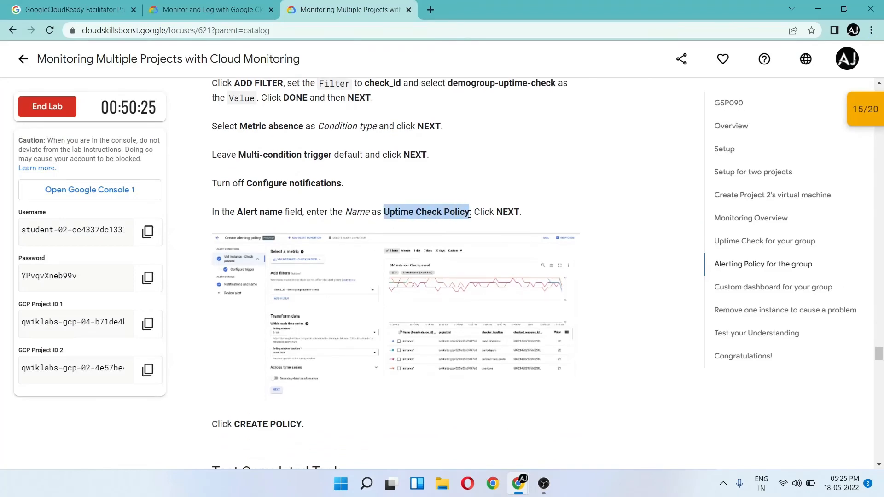
key(alt+Tab)
scroll(370, 323, down, 3)
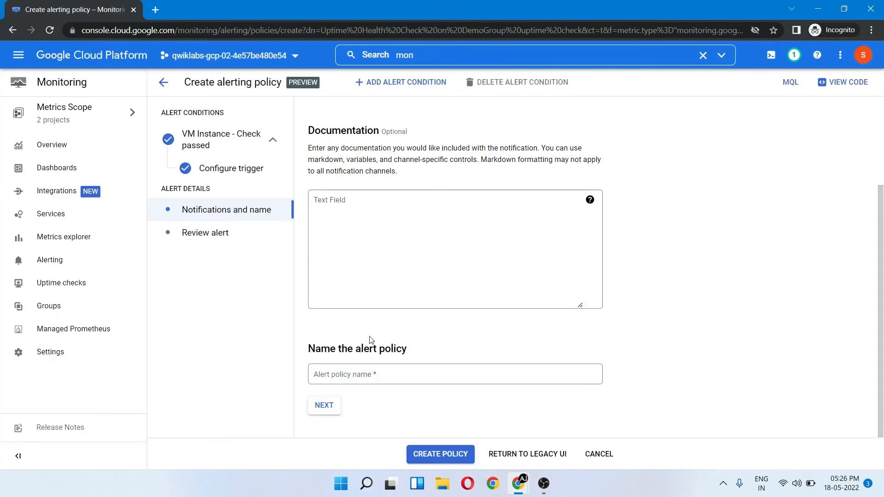
click(370, 374)
key(ctrl+v)
click(324, 406)
Consult the lab's final alerting instruction and create the alerting policy.
key(alt+Tab)
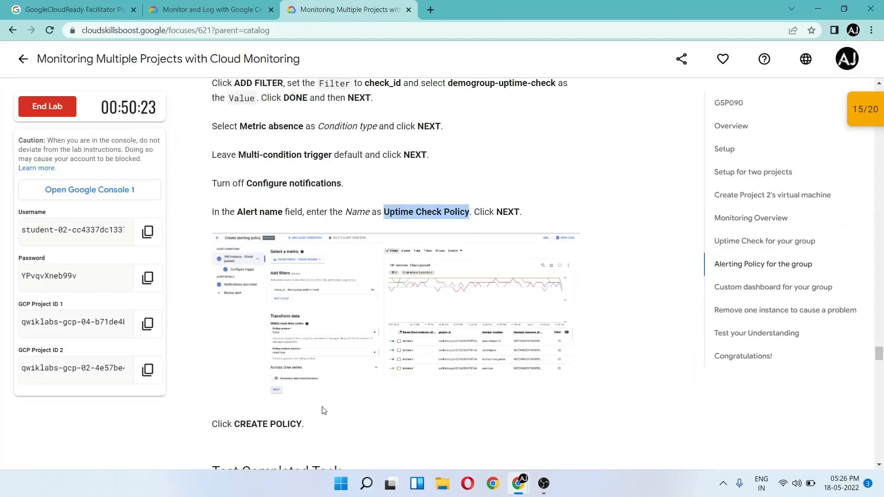
key(alt+Tab)
click(420, 456)
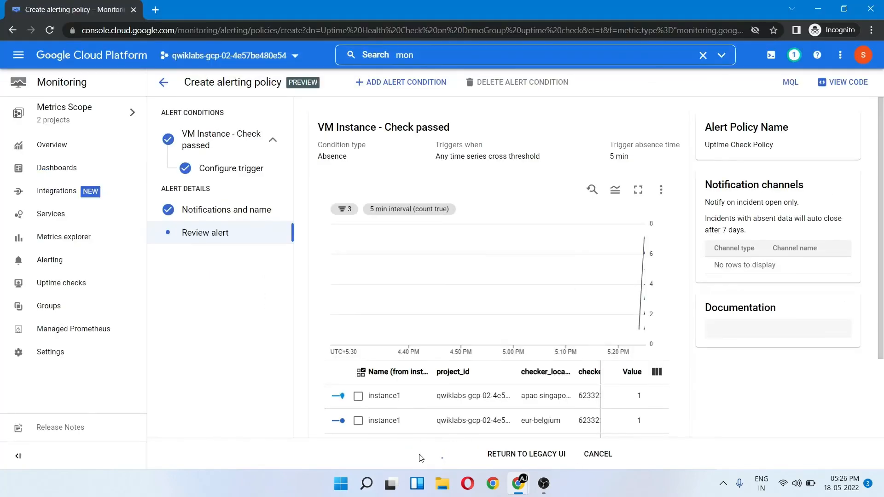
Return to the lab page and run the progress check for the Alerting Policy for the group task.
key(alt+Tab)
scroll(330, 262, down, 5)
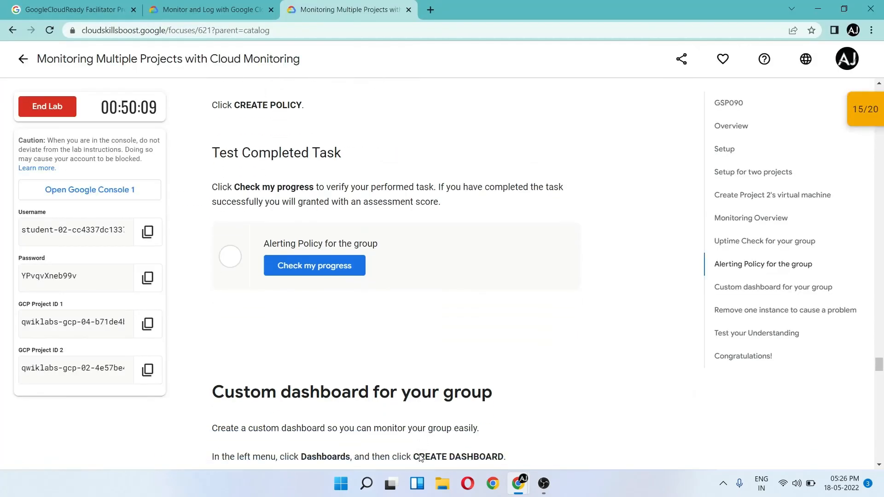
click(330, 263)
Answer True to the lab's question about defining and monitoring resource groups with Cloud Monitoring Group.
scroll(330, 262, down, 15)
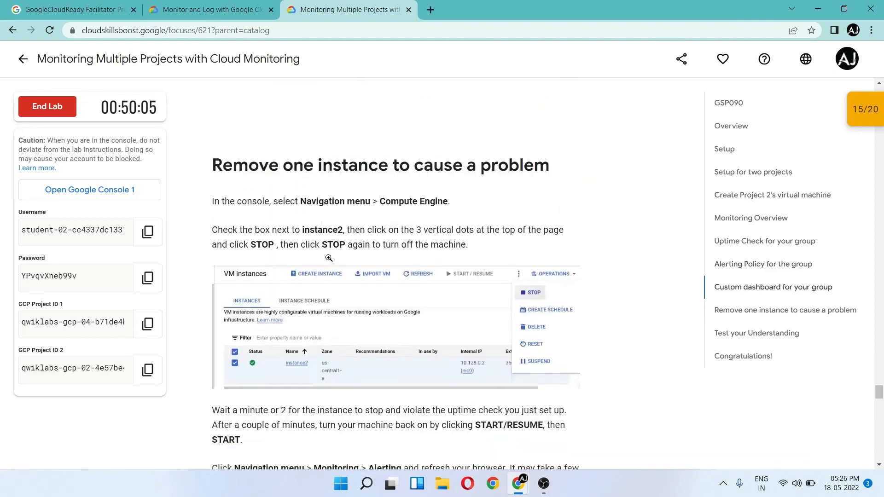
click(285, 302)
scroll(285, 305, down, 5)
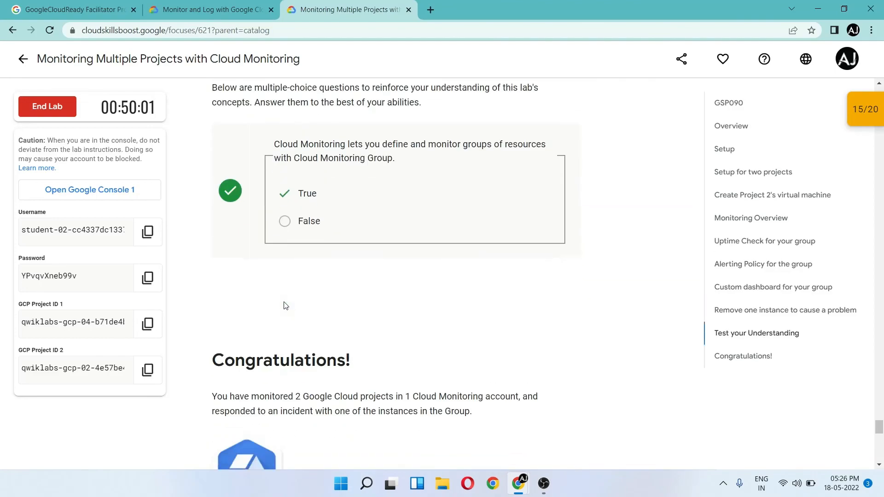
scroll(285, 305, down, 2)
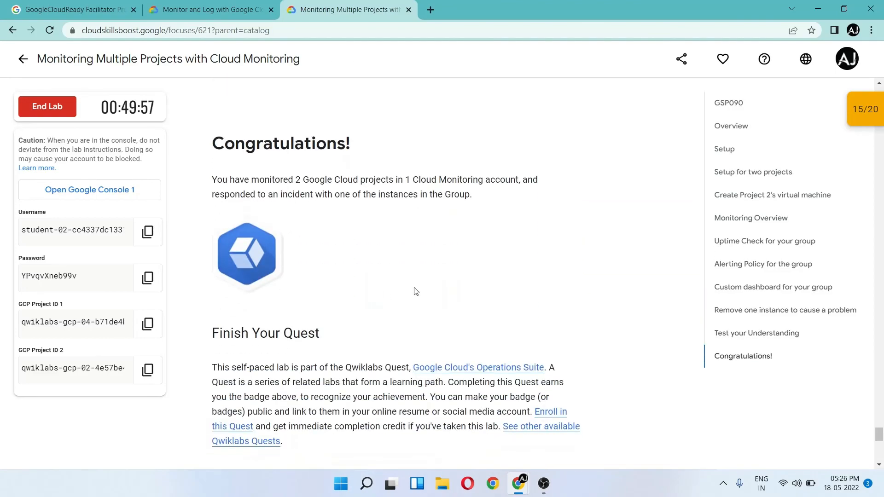
Recheck the Alerting Policy for the group task from the lab's checkpoint list, and end the lab.
click(878, 107)
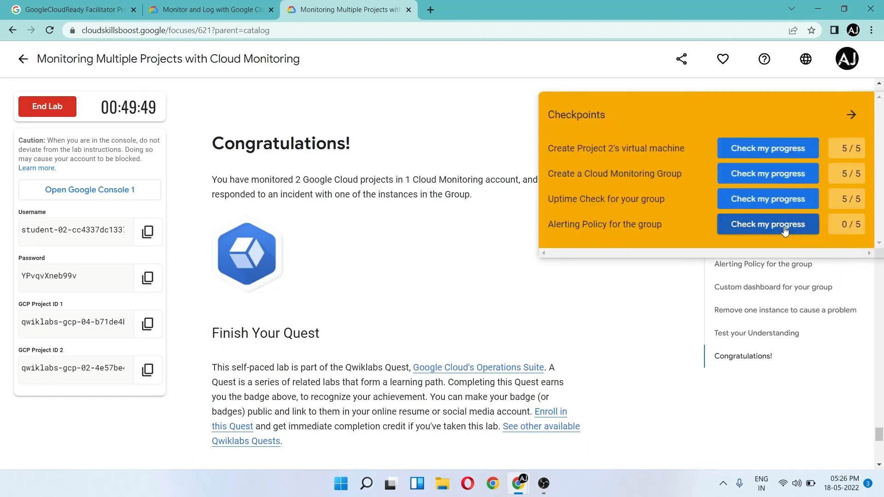
click(786, 231)
click(851, 116)
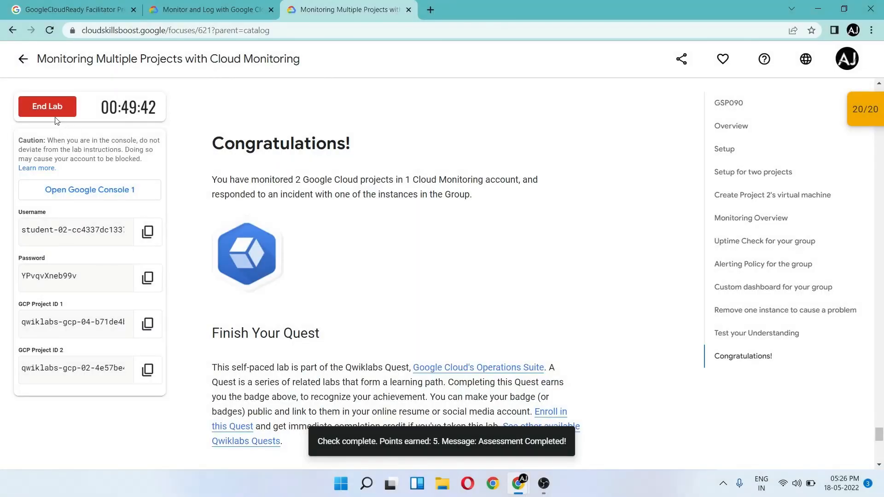
click(55, 113)
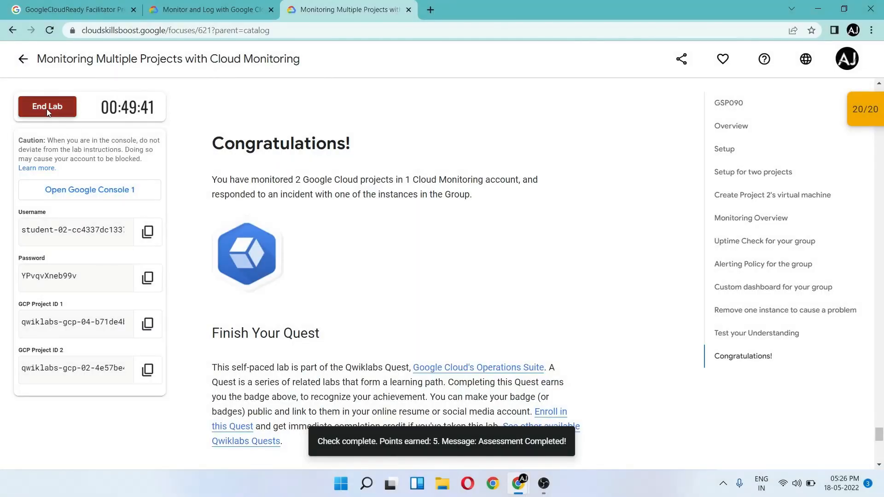